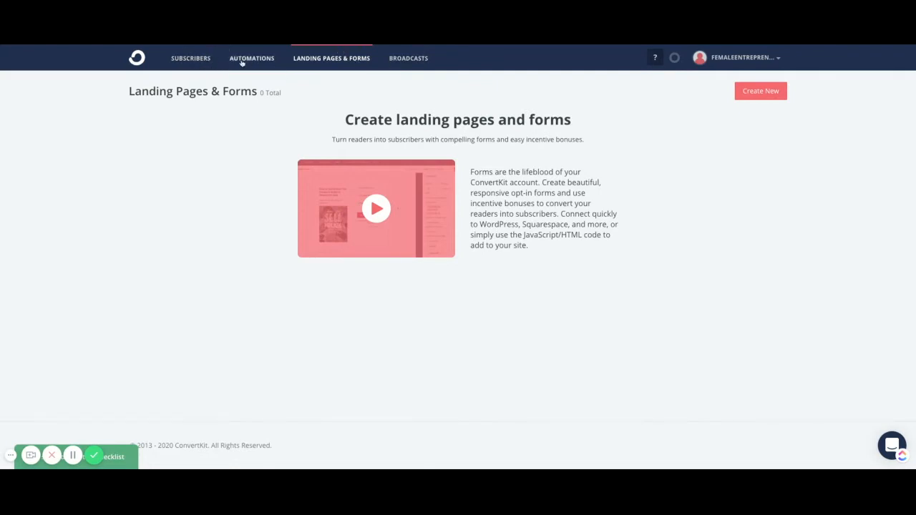
# Start creating a new landing page for gathering subscribers from the Landing Pages & Forms section.
pyautogui.click(241, 60)
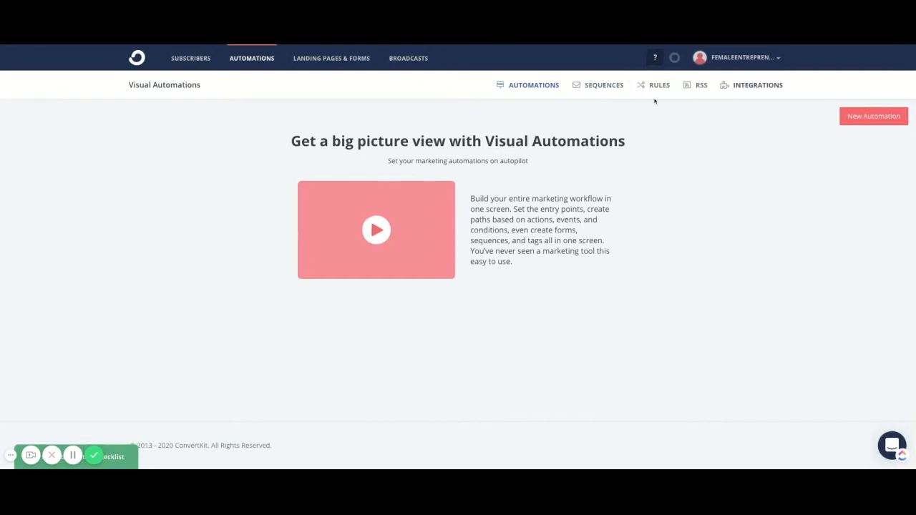
pyautogui.click(339, 62)
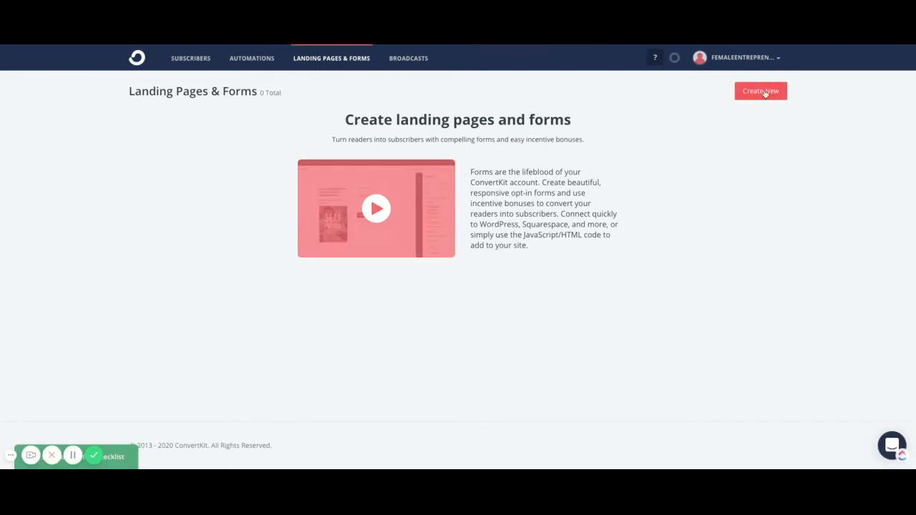
pyautogui.click(762, 91)
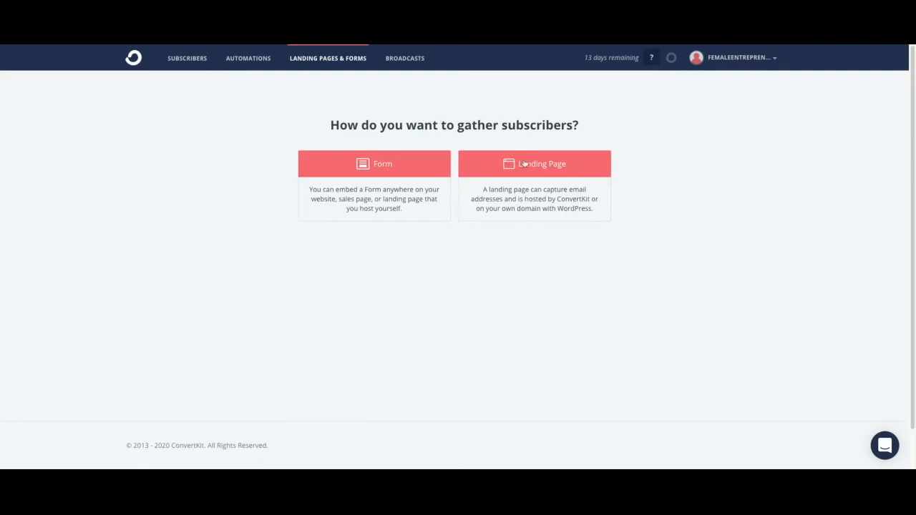
pyautogui.click(523, 164)
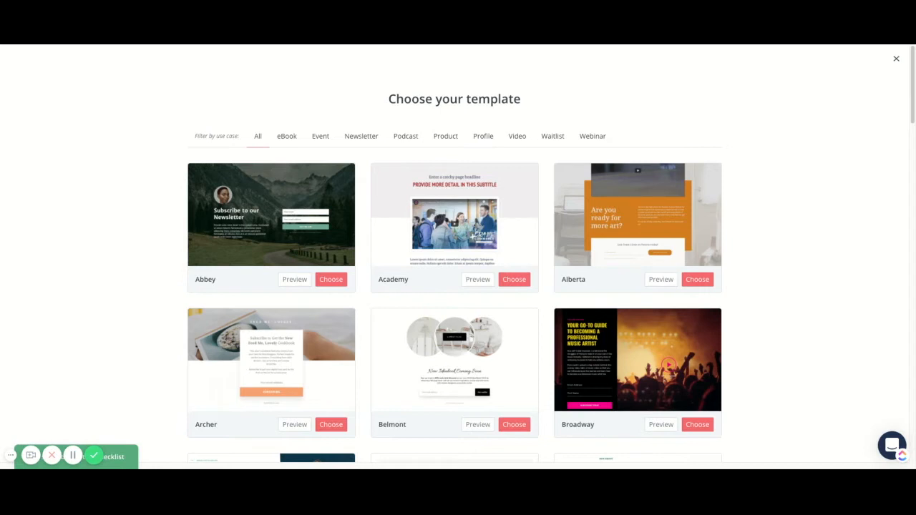
# Browse the landing page templates and choose the Franklin template.
pyautogui.scroll(-3, 464, 151)
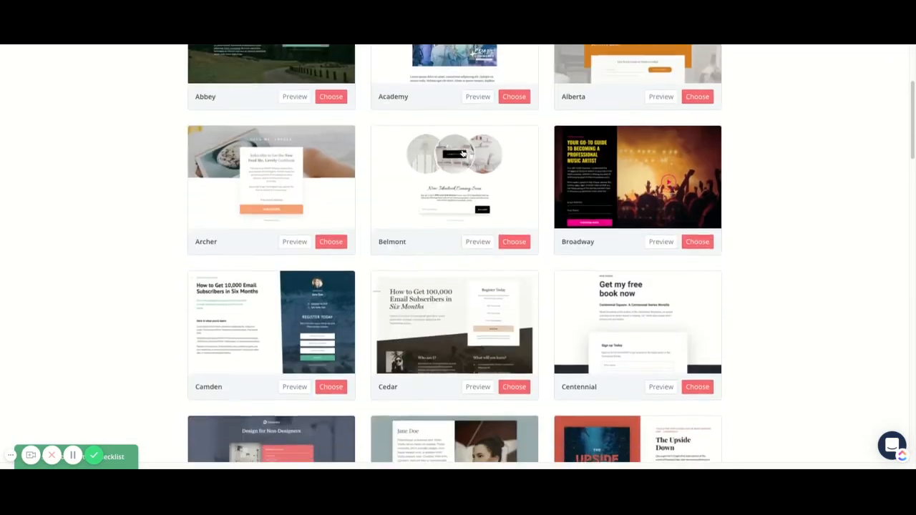
pyautogui.scroll(3, 462, 153)
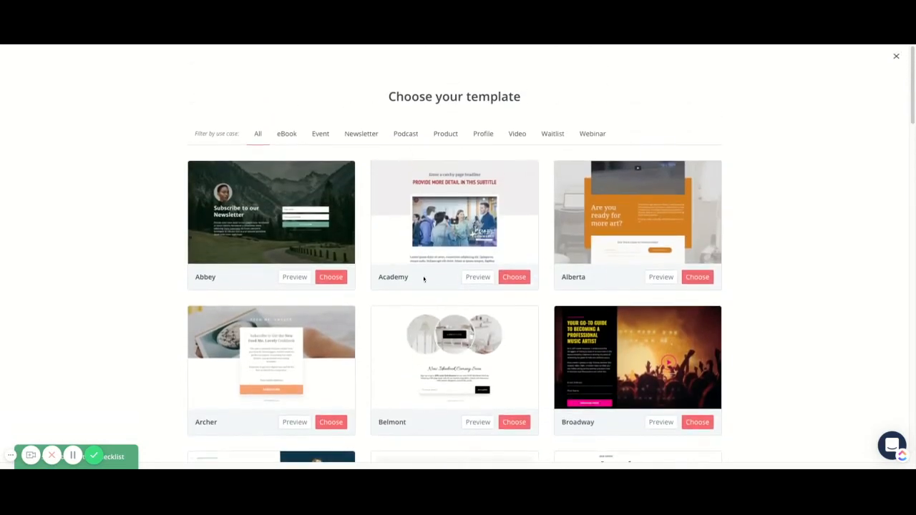
pyautogui.scroll(-5, 448, 213)
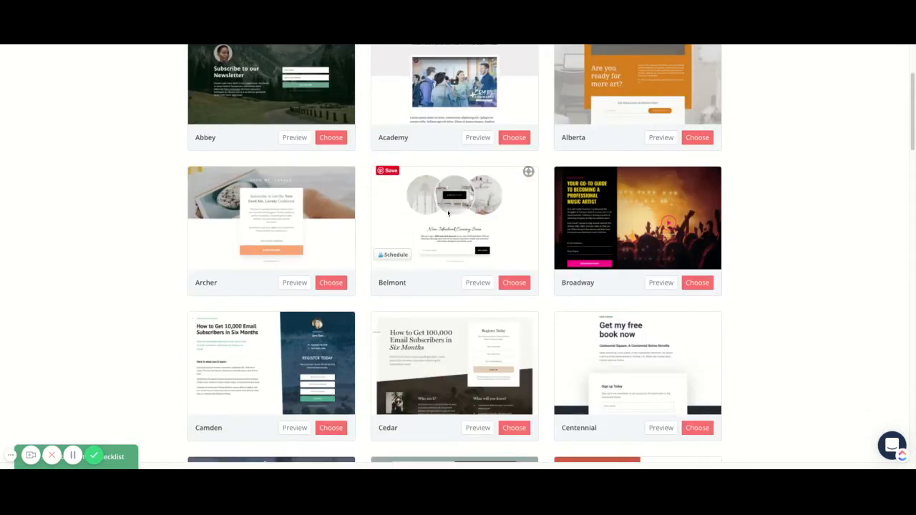
pyautogui.scroll(-1, 448, 213)
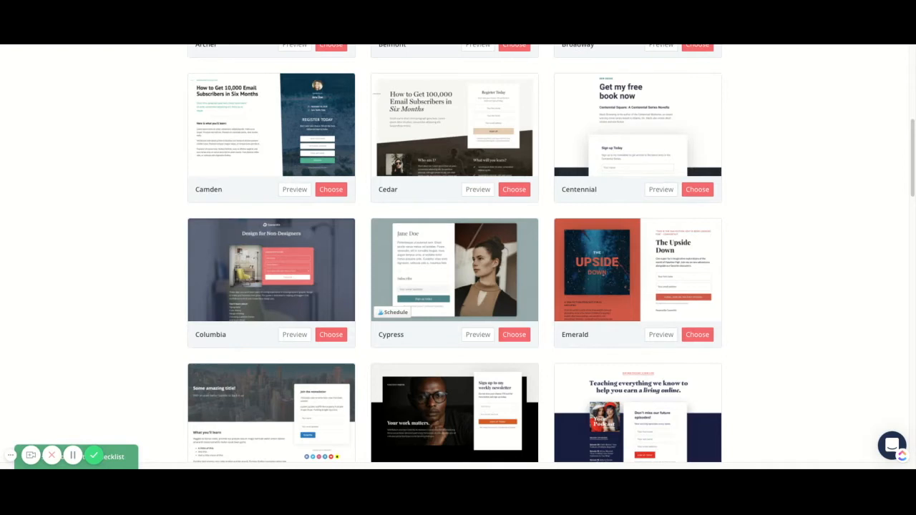
pyautogui.scroll(-2, 463, 359)
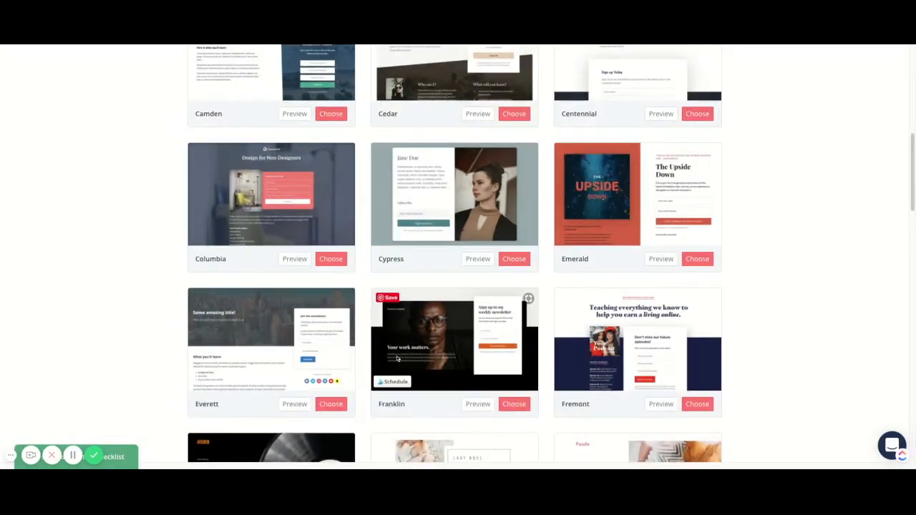
pyautogui.click(514, 404)
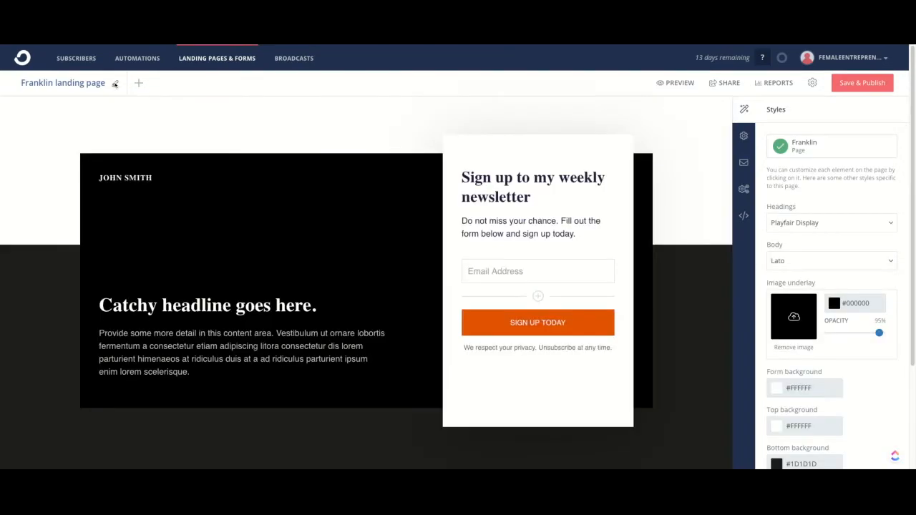
# Rename the landing page as "landing page - test".
pyautogui.click(115, 84)
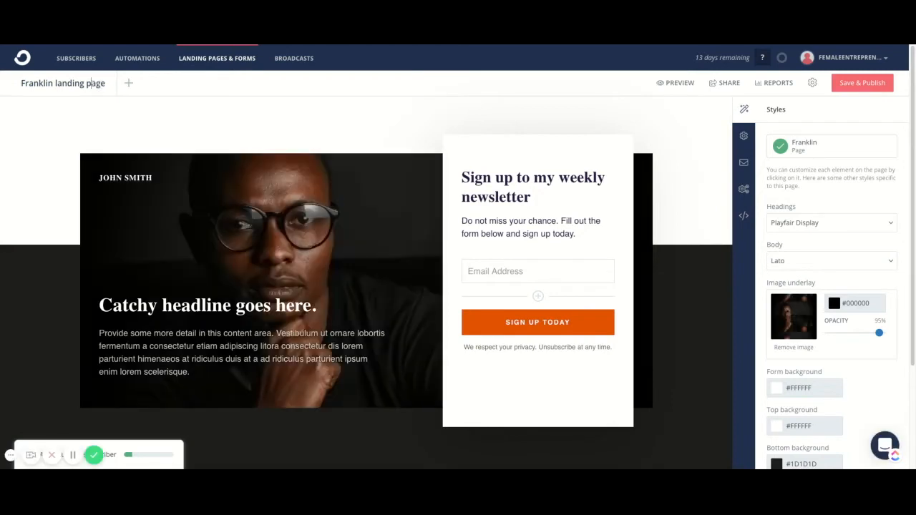
pyautogui.tripleClick(110, 84)
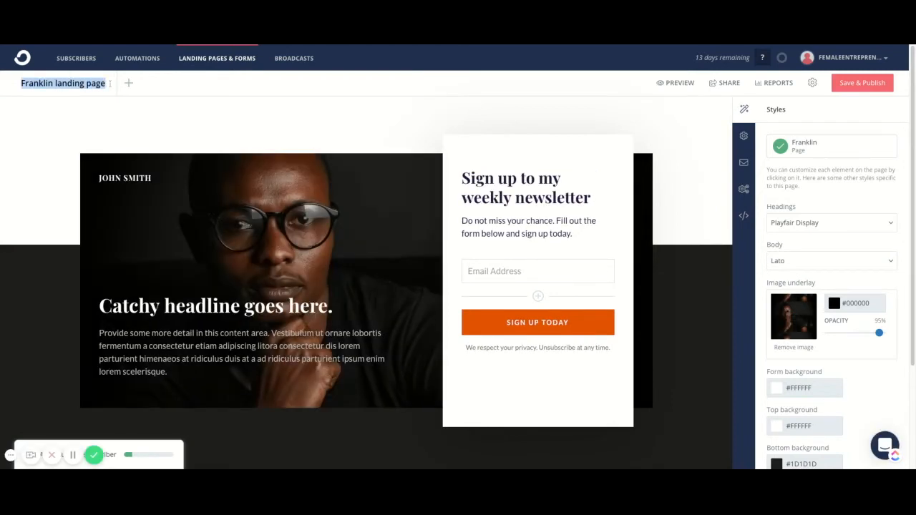
pyautogui.press('BackSpace')
pyautogui.write('lan')
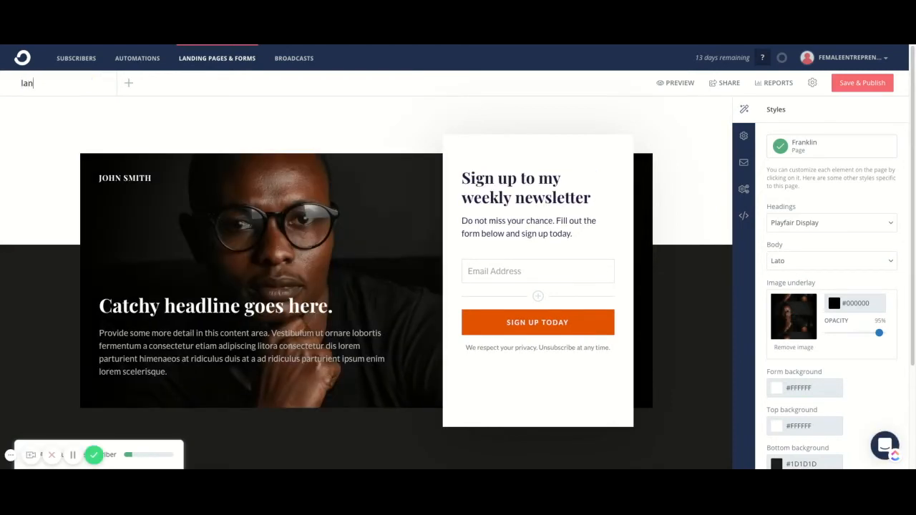
pyautogui.write('ding page - test')
pyautogui.click(14, 123)
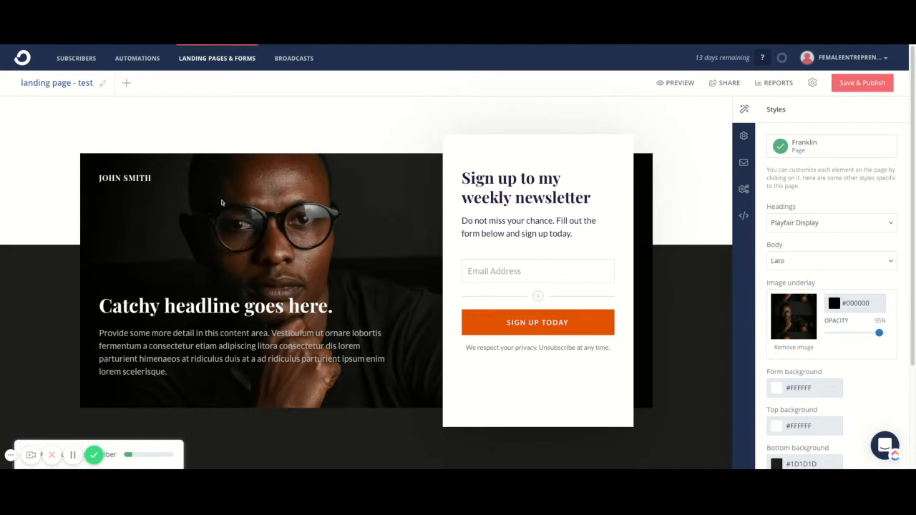
# Replace the image underlay with the recently uploaded picture about 27 affiliate programs that offer recurring commissions.
pyautogui.click(799, 316)
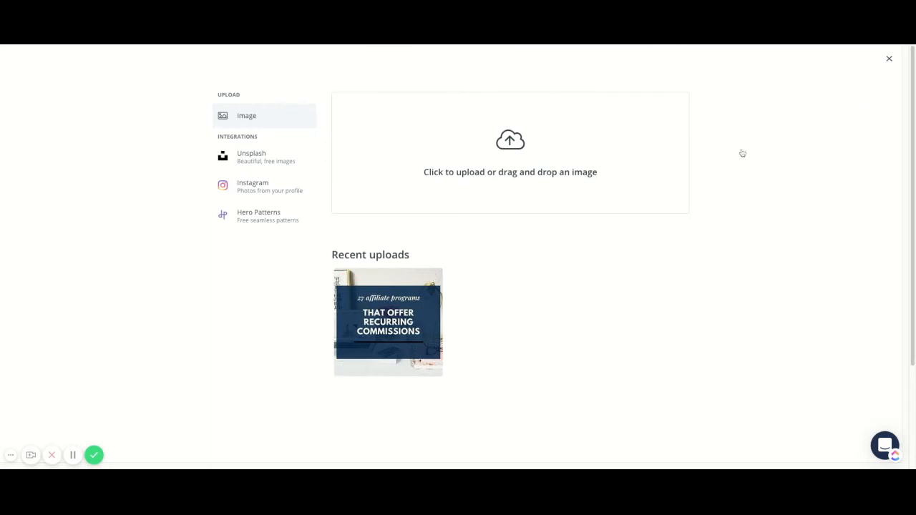
pyautogui.click(888, 60)
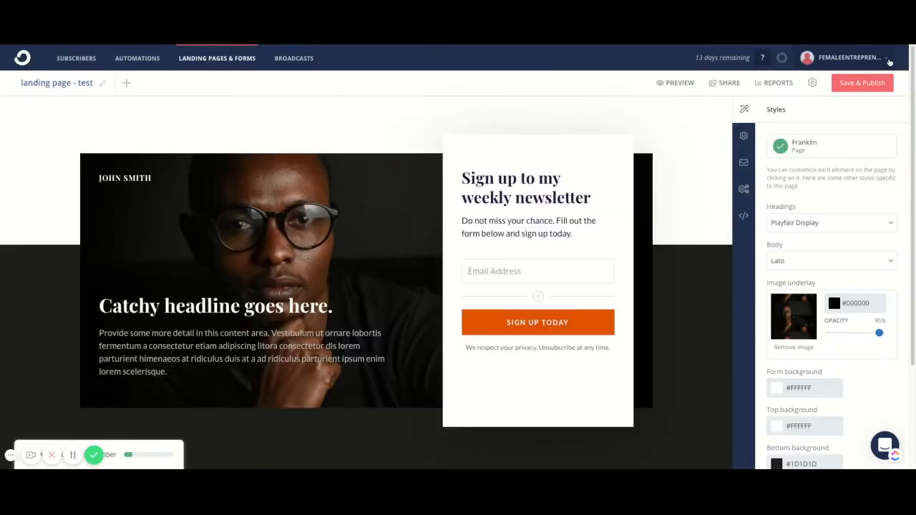
pyautogui.click(794, 322)
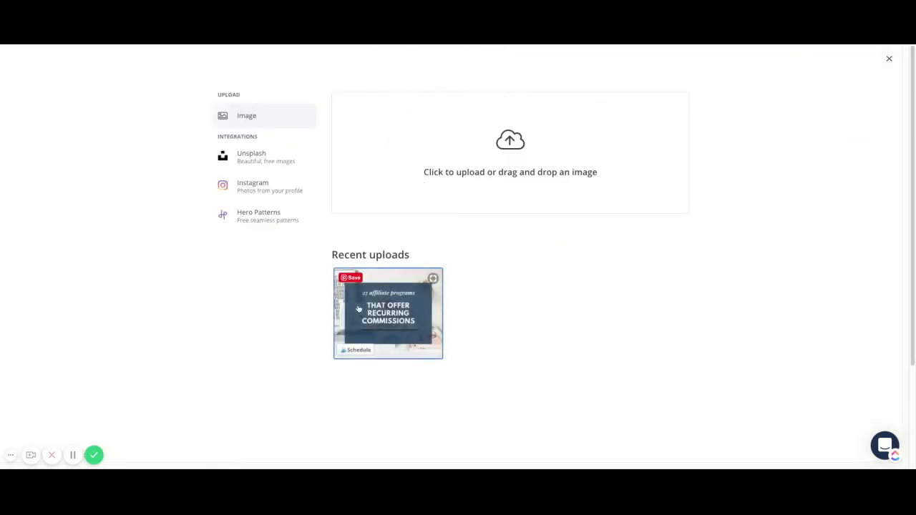
pyautogui.click(379, 306)
pyautogui.click(378, 305)
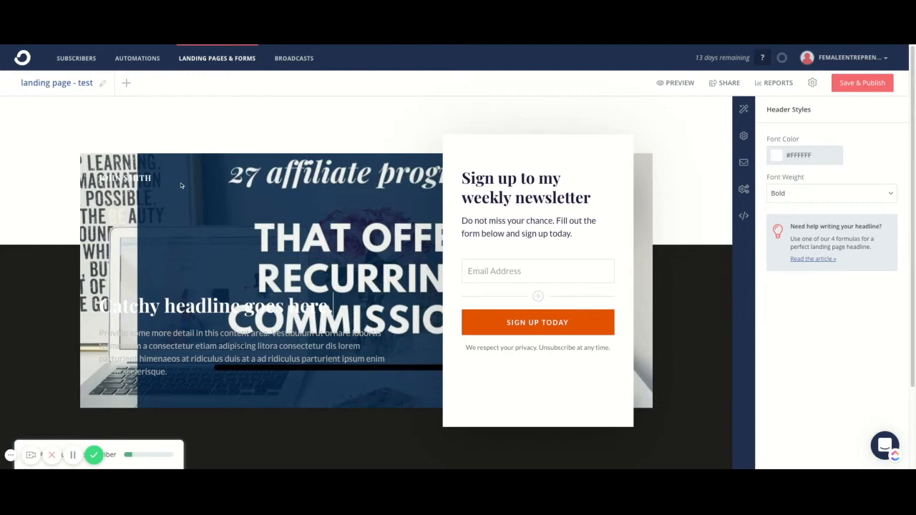
# Replace the placeholder headline over the image with "Download the free Checklist".
pyautogui.tripleClick(290, 306)
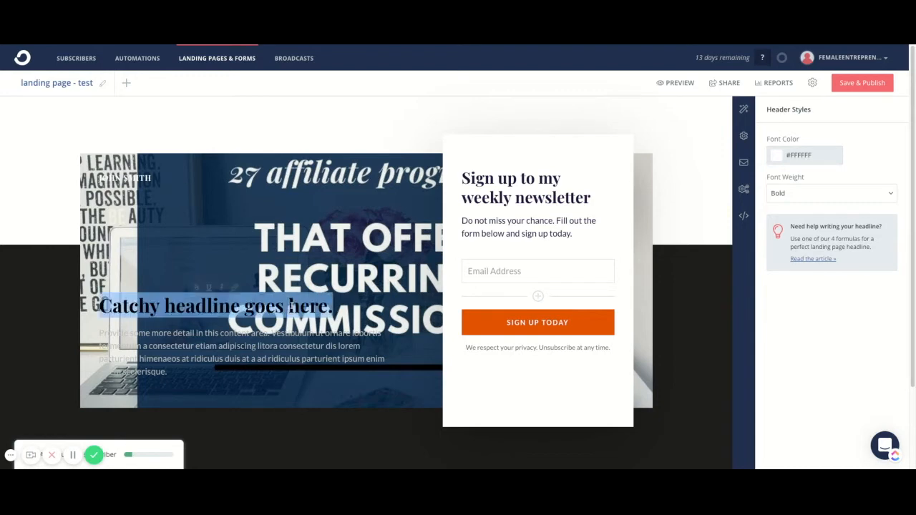
pyautogui.write('W')
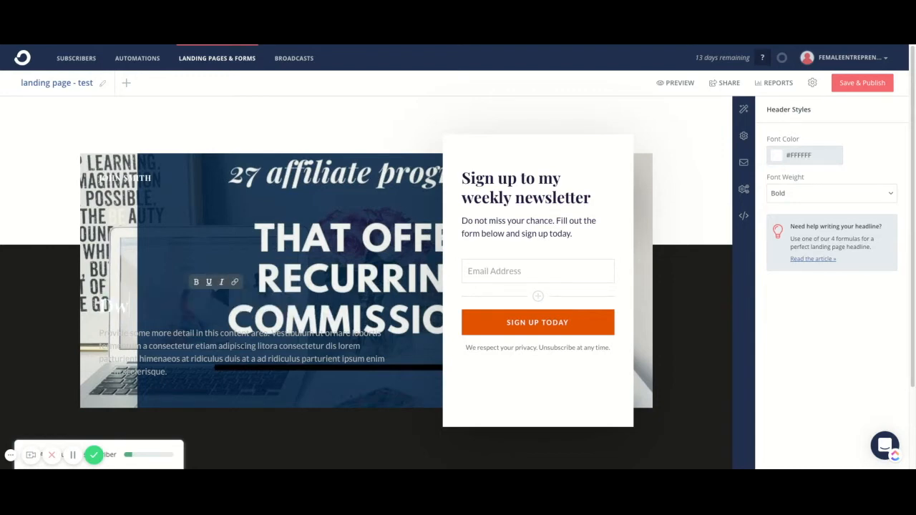
pyautogui.press('BackSpace')
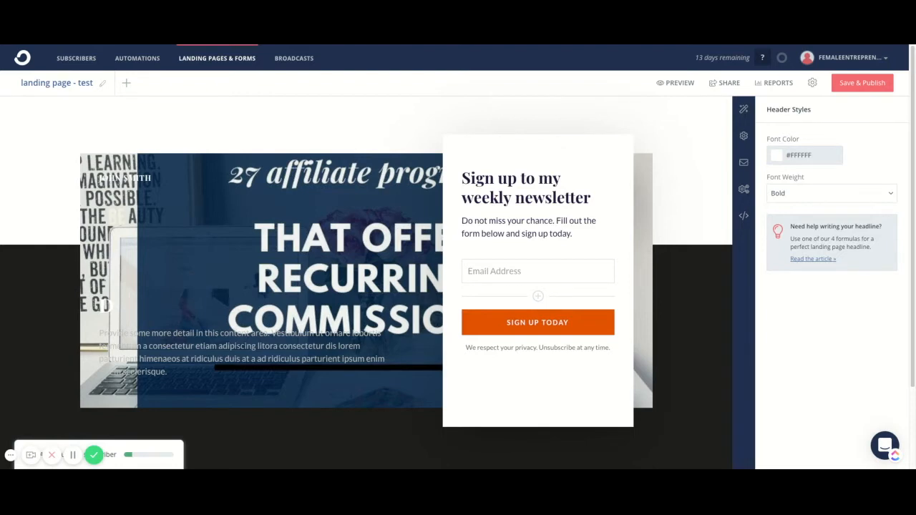
pyautogui.write('ownload the free')
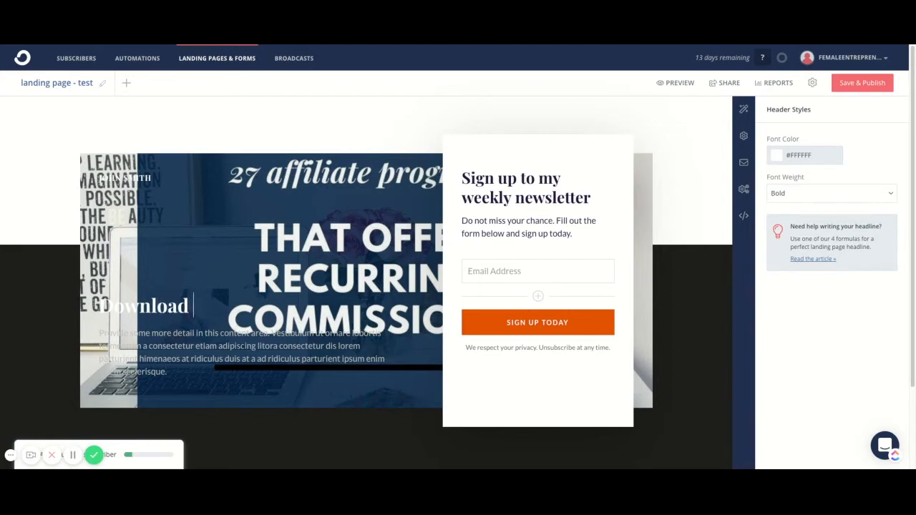
pyautogui.write(' Checklist')
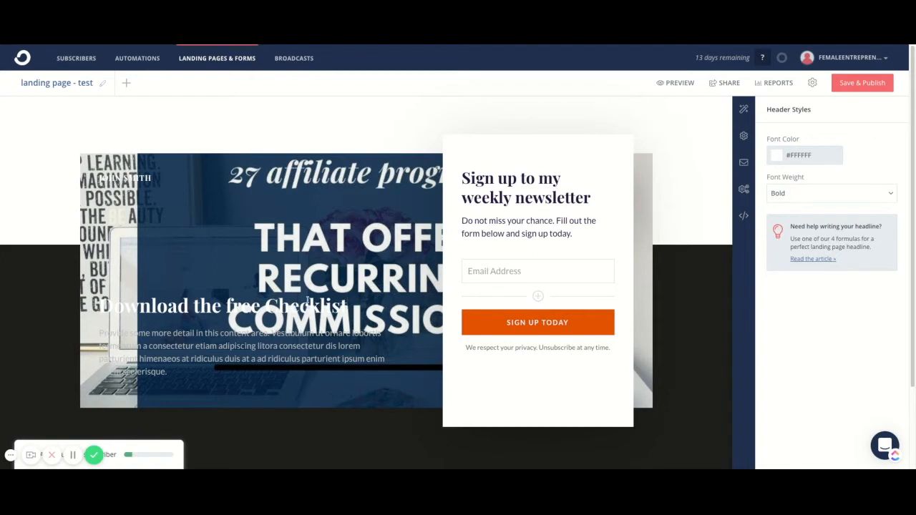
# Set the headline's font color to green #49B863, keeping the font weight Bold.
pyautogui.click(782, 161)
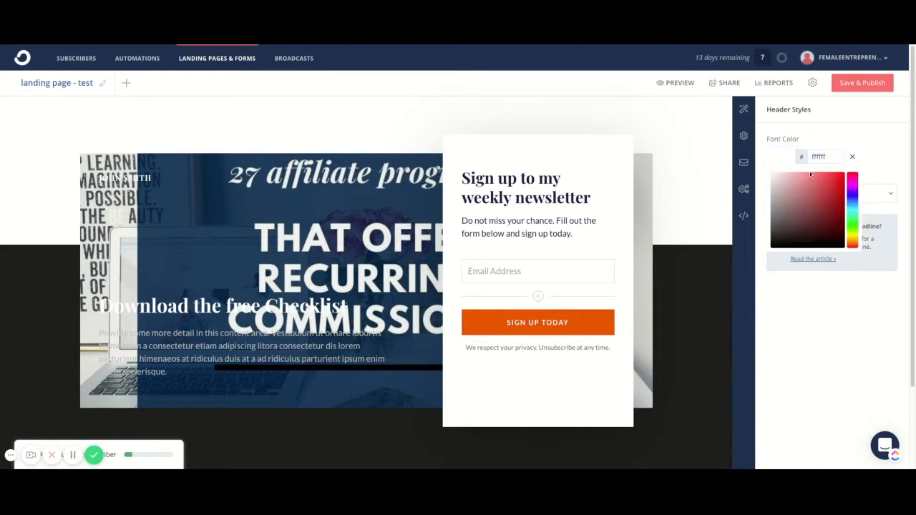
pyautogui.click(853, 181)
pyautogui.click(854, 186)
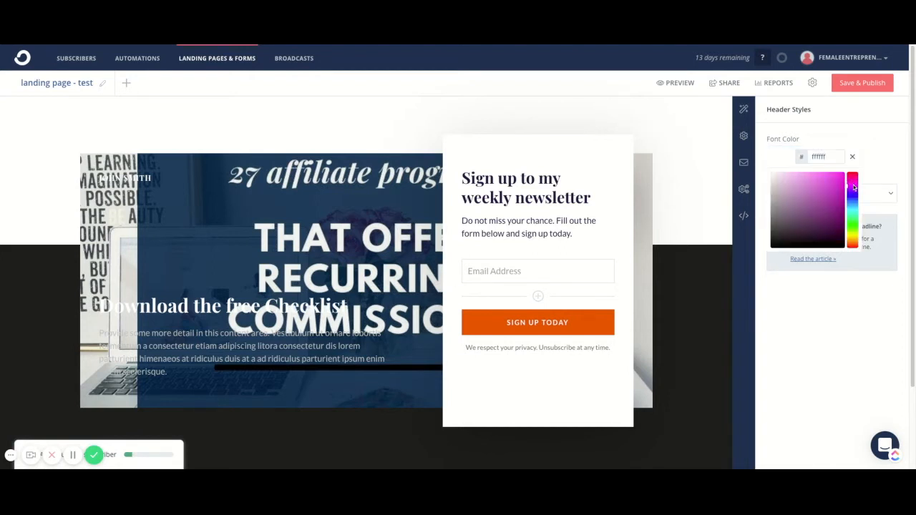
pyautogui.click(816, 194)
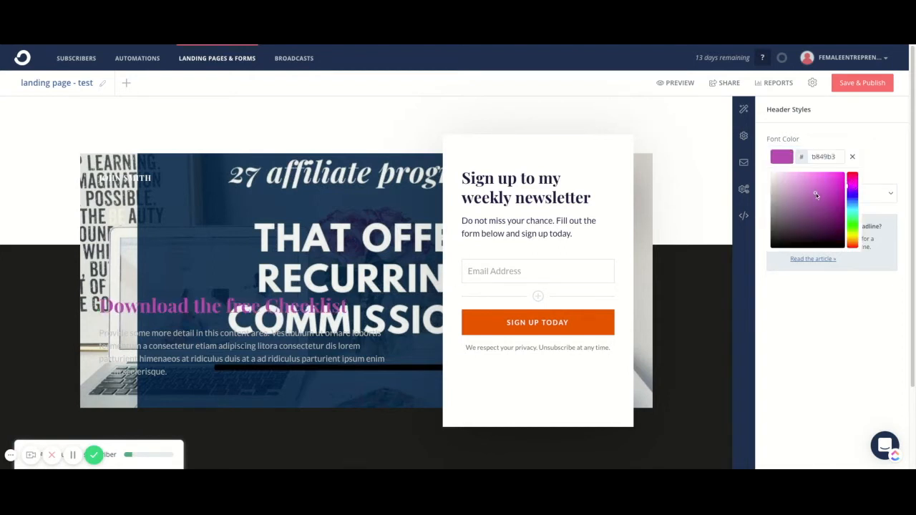
pyautogui.click(853, 224)
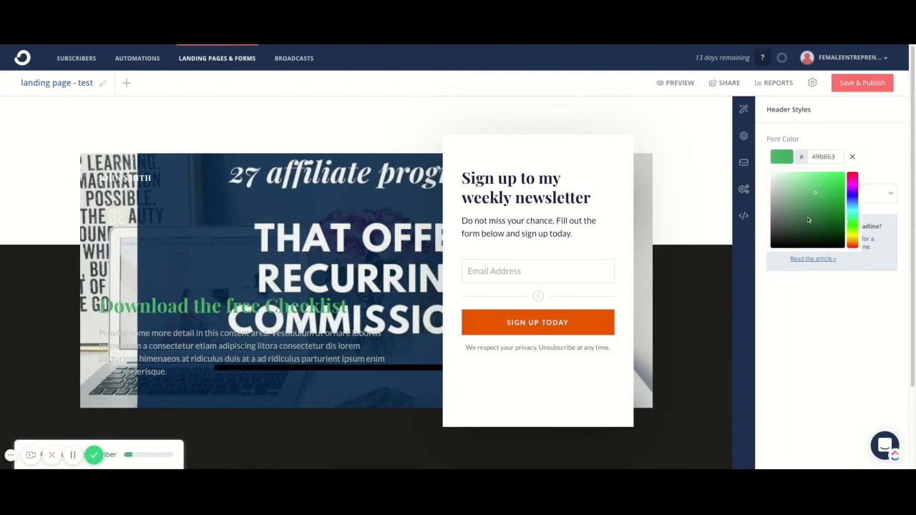
pyautogui.click(375, 195)
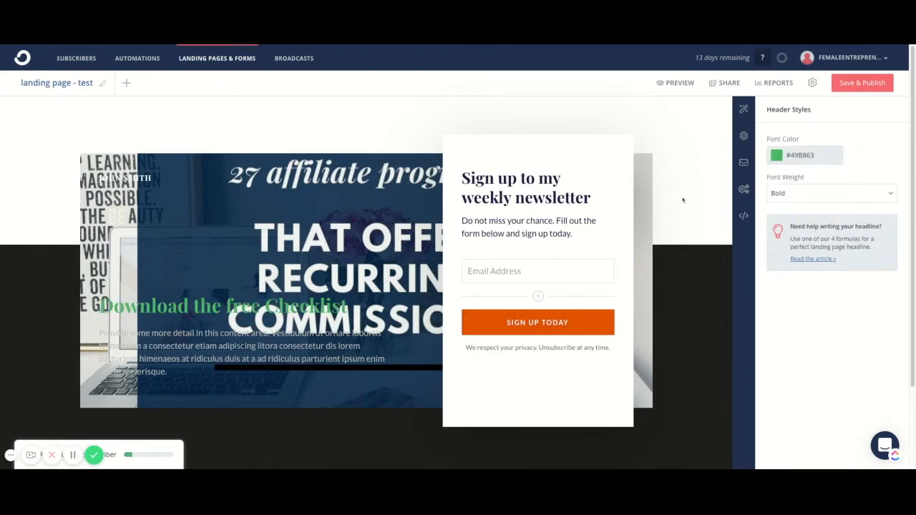
pyautogui.click(792, 193)
pyautogui.click(791, 195)
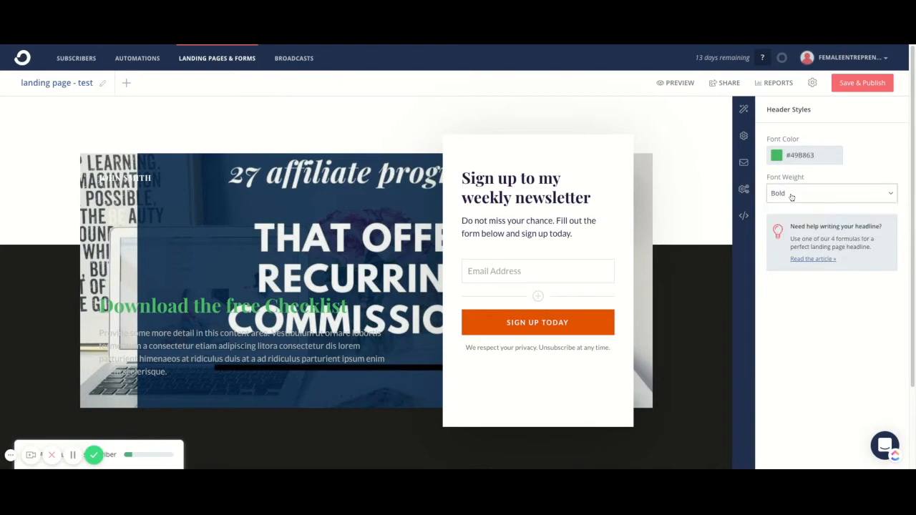
# Replace the placeholder paragraph below the headline with "USe the checklist to learn mre about Facebook ads".
pyautogui.tripleClick(247, 346)
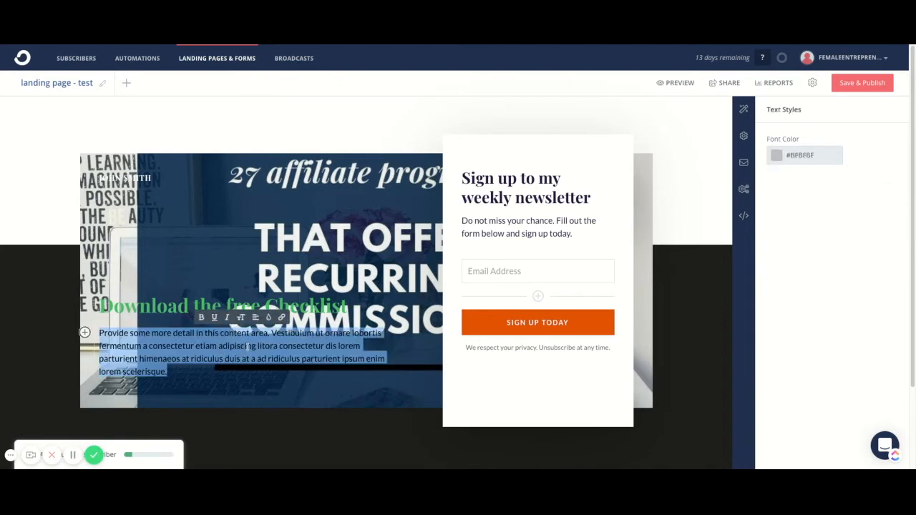
pyautogui.press('BackSpace')
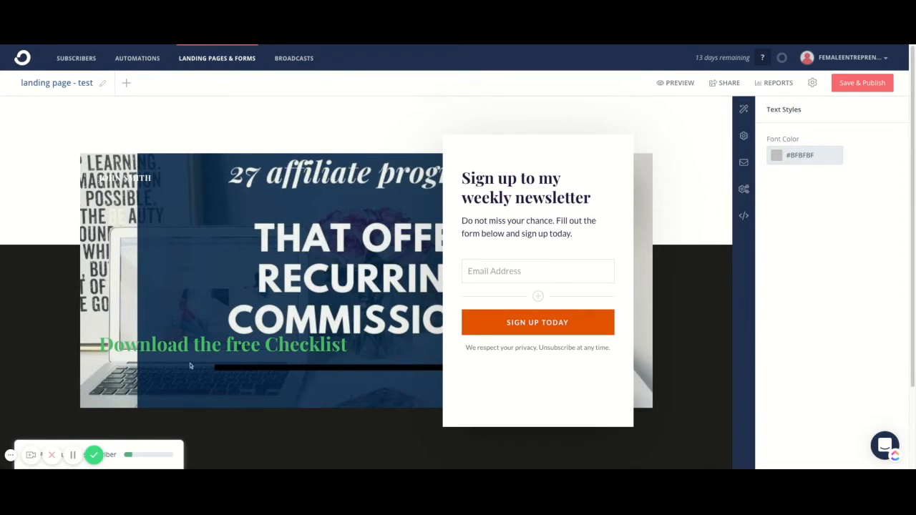
pyautogui.write('the checklist to learn mre about Facebook ads')
# Change the checklist paragraph below the headline to a numbered list.
pyautogui.tripleClick(181, 372)
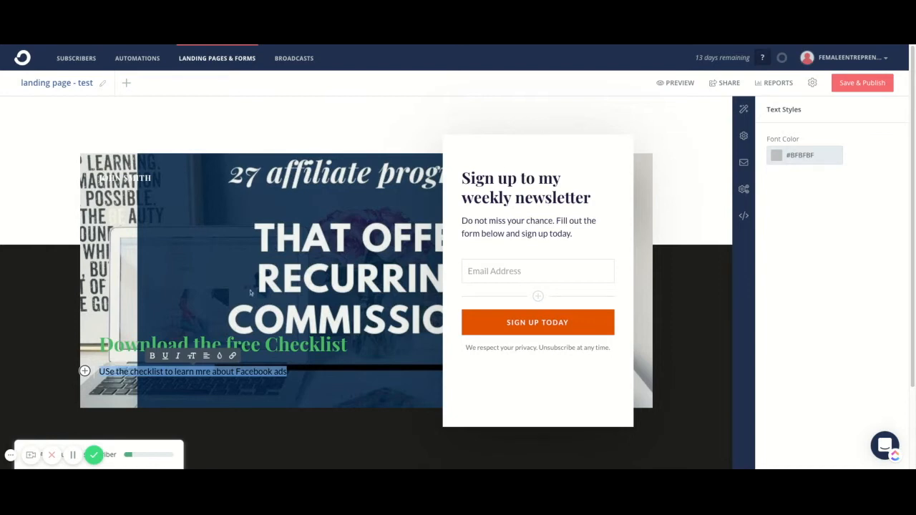
pyautogui.click(84, 371)
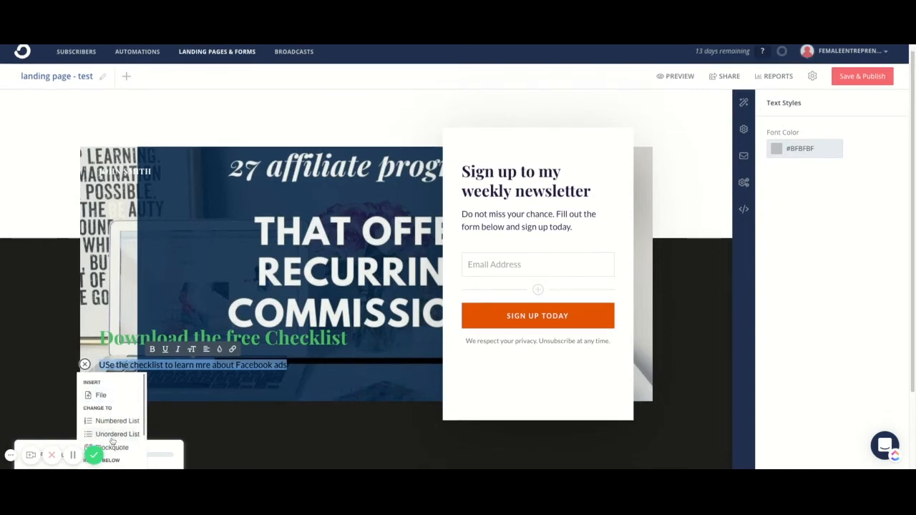
pyautogui.scroll(-1, 210, 345)
pyautogui.scroll(-1, 210, 345)
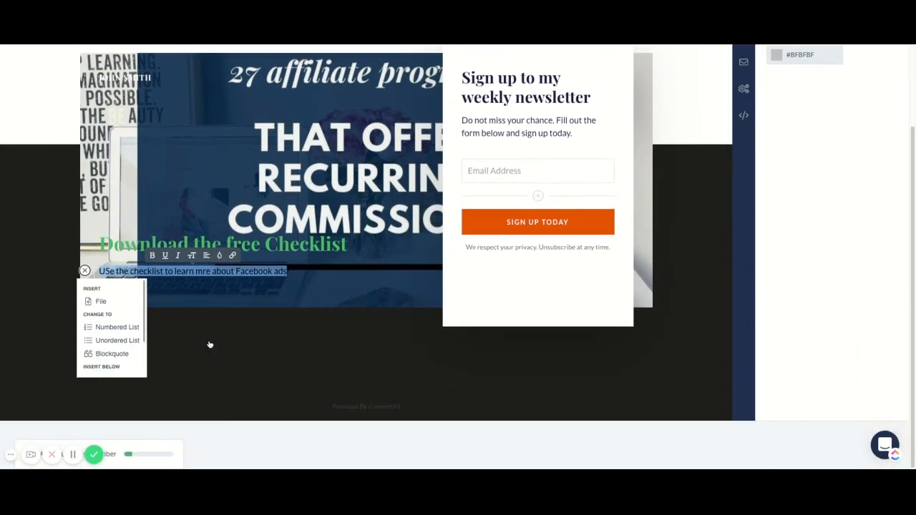
pyautogui.click(105, 334)
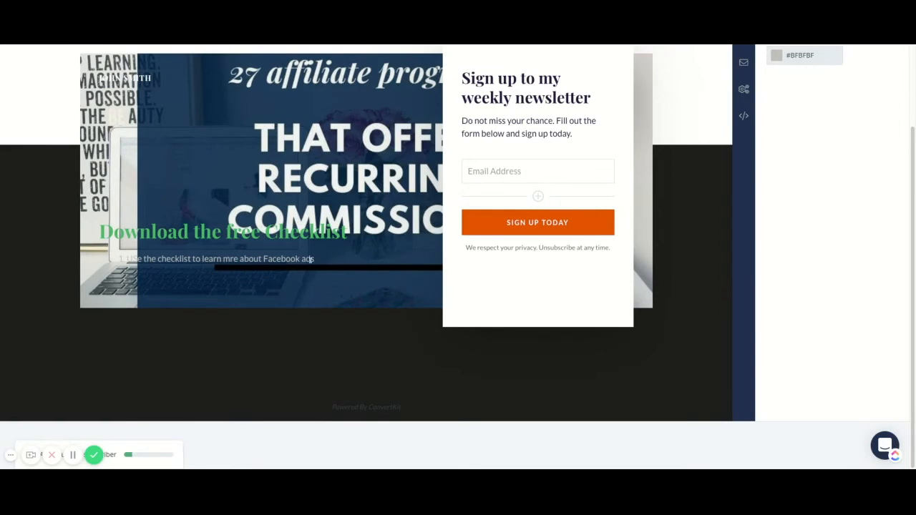
# Add "Secret 2" and "Secret 3" as the second and third items of the numbered list over the image.
pyautogui.click(323, 258)
pyautogui.press('Return')
pyautogui.press('Up')
pyautogui.write('Secret 2')
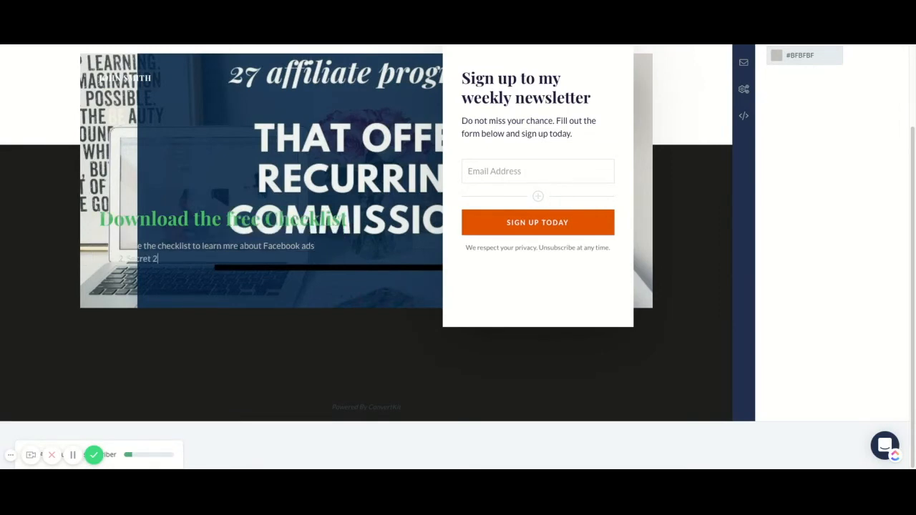
pyautogui.press('Return')
pyautogui.write('Secret 3')
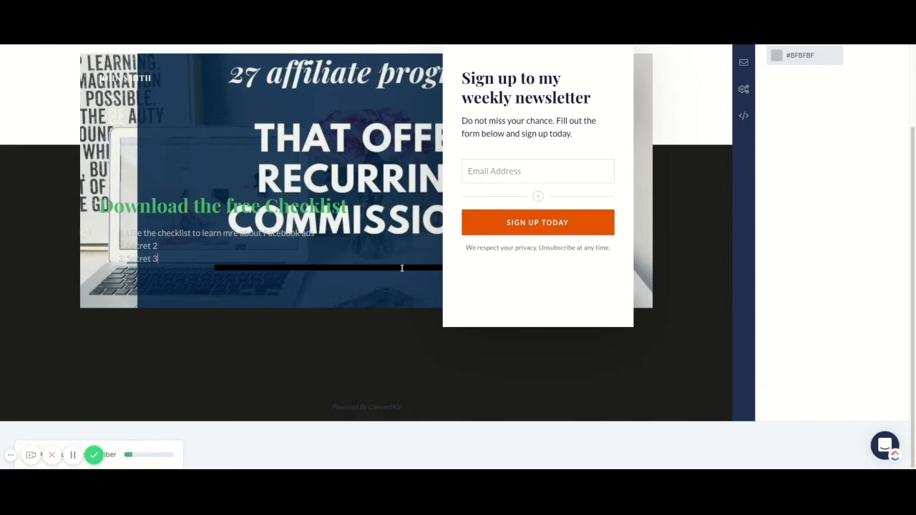
# Replace the sign-up form's header "Sign up to my weekly newsletter" with "Download the free checklist".
pyautogui.scroll(3, 489, 308)
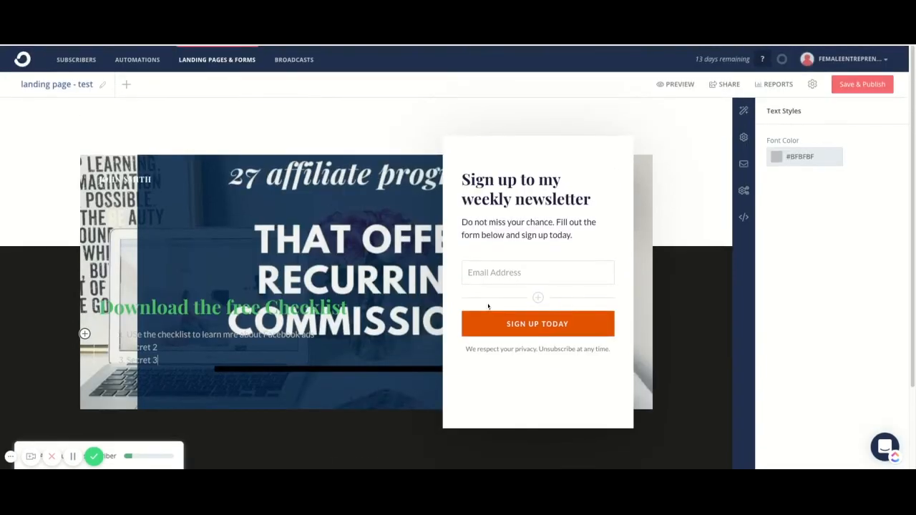
pyautogui.tripleClick(525, 190)
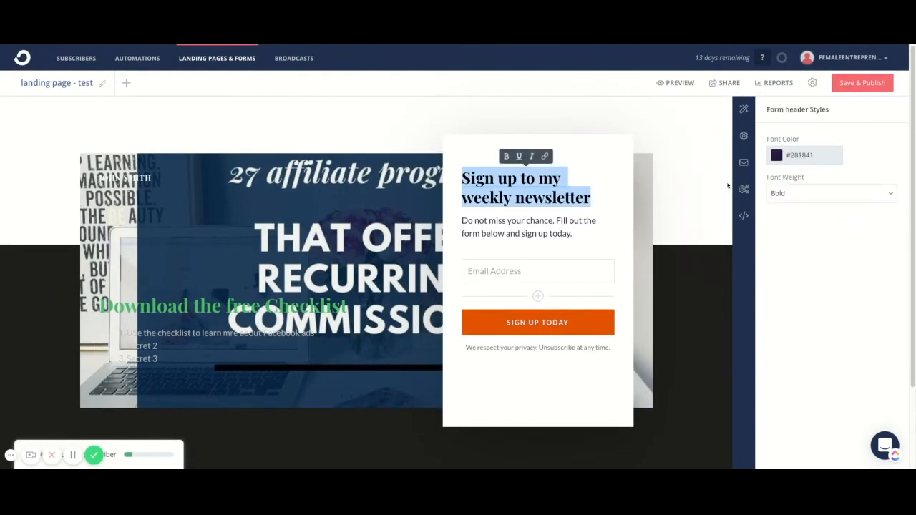
pyautogui.write('Dow')
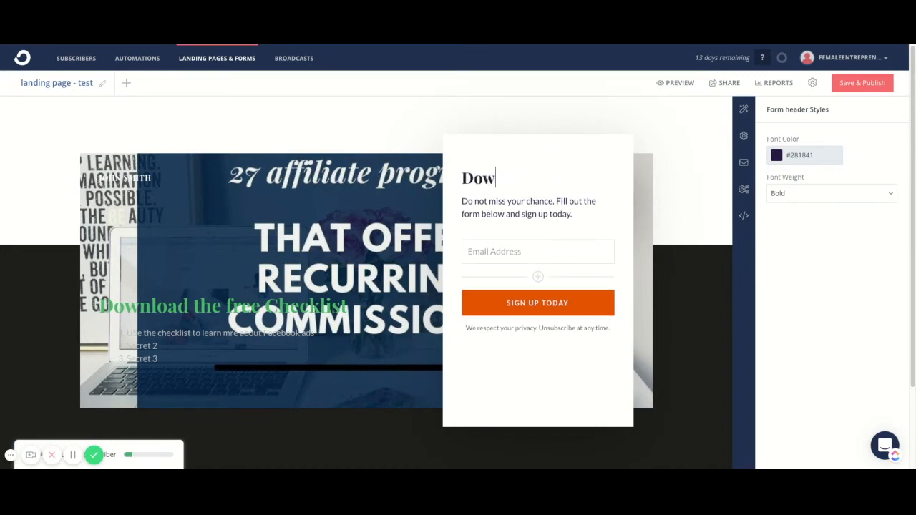
pyautogui.write('nload the free c')
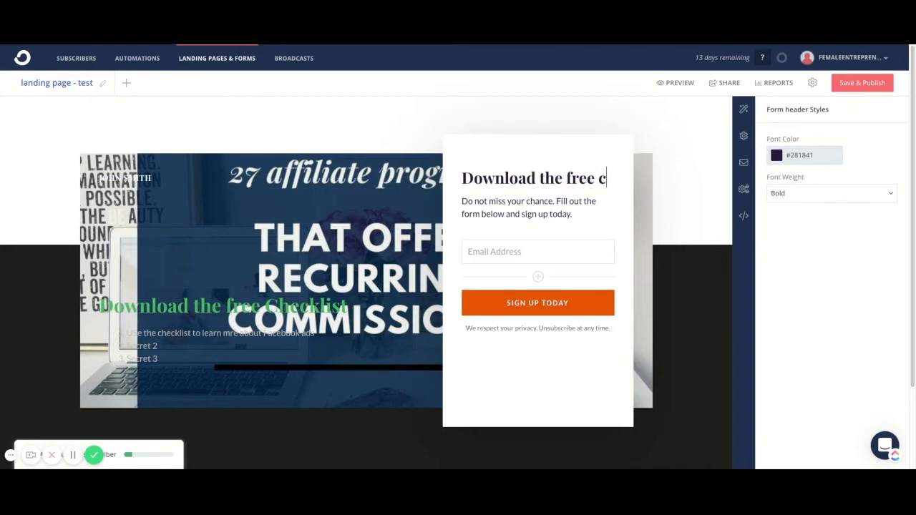
pyautogui.write('heck')
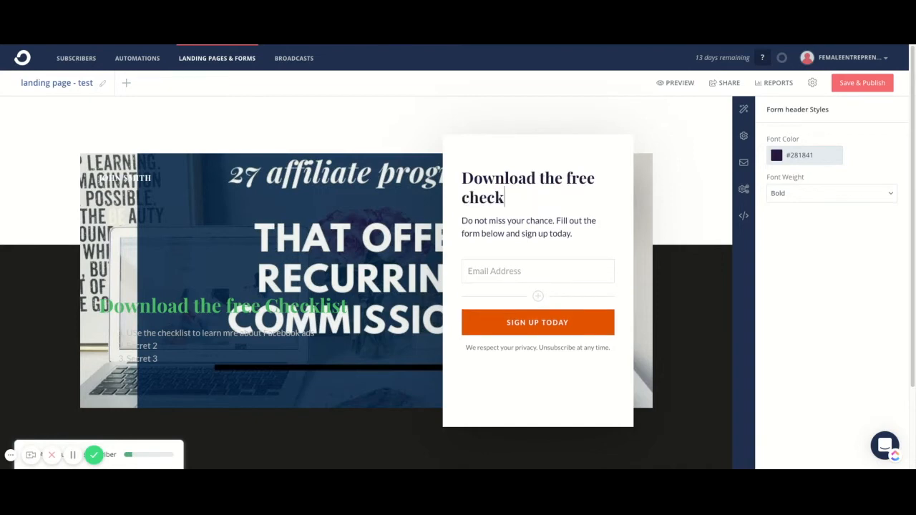
pyautogui.write('list')
# Delete the green headline text "Download the free Checklist" over the image.
pyautogui.tripleClick(186, 305)
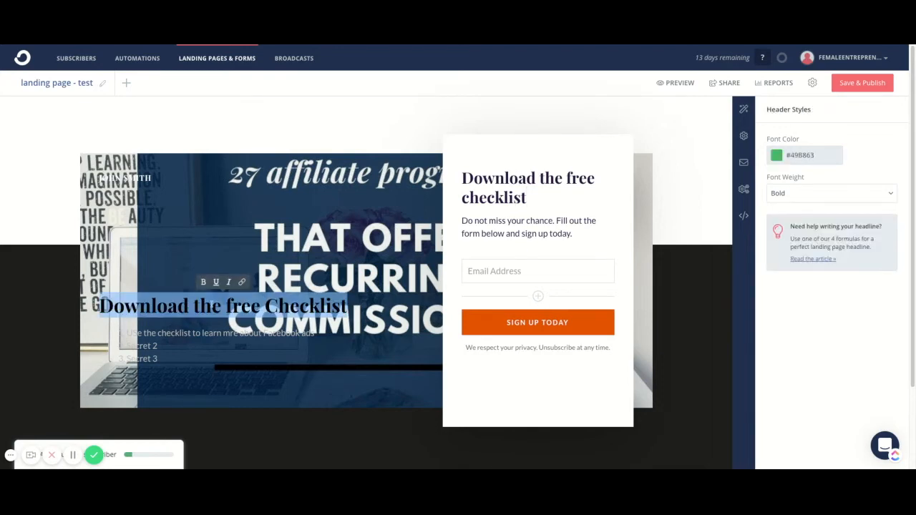
pyautogui.click(207, 305)
pyautogui.press('BackSpace')
pyautogui.tripleClick(206, 306)
pyautogui.press('BackSpace')
# Delete the whole numbered list below the headline over the image.
pyautogui.click(167, 350)
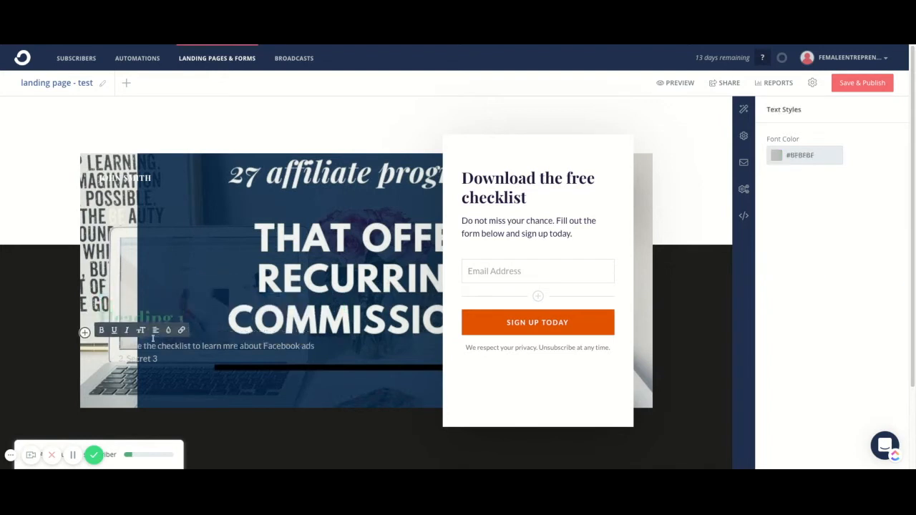
pyautogui.tripleClick(159, 346)
pyautogui.press('BackSpace')
pyautogui.tripleClick(147, 359)
pyautogui.press('BackSpace')
pyautogui.press('BackSpace')
pyautogui.press('BackSpace')
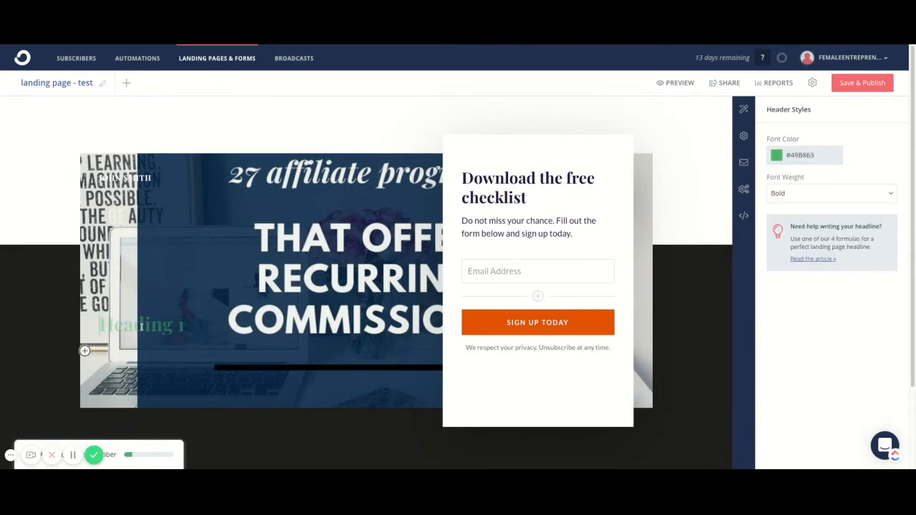
# Replace the paragraph under the form header with "LEarn how to use Facebook ads to get your first 5 clients fast".
pyautogui.tripleClick(491, 222)
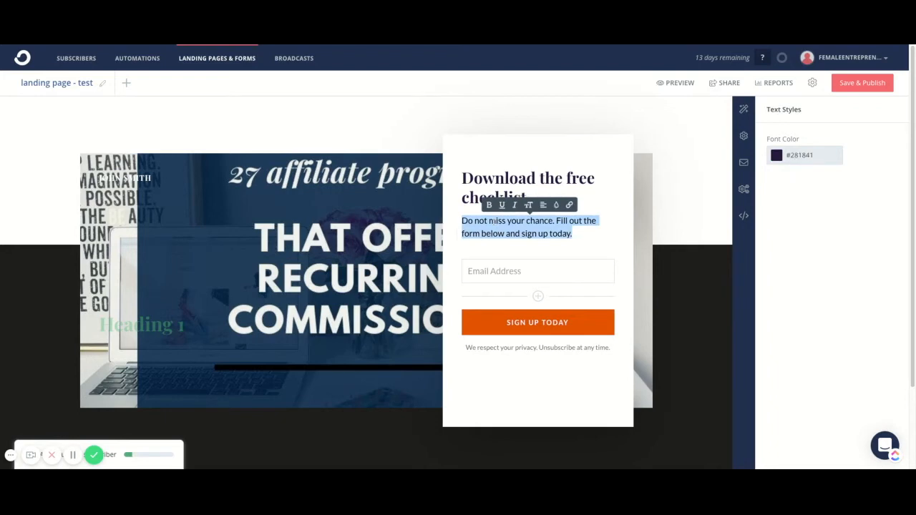
pyautogui.write('LEarn how to use')
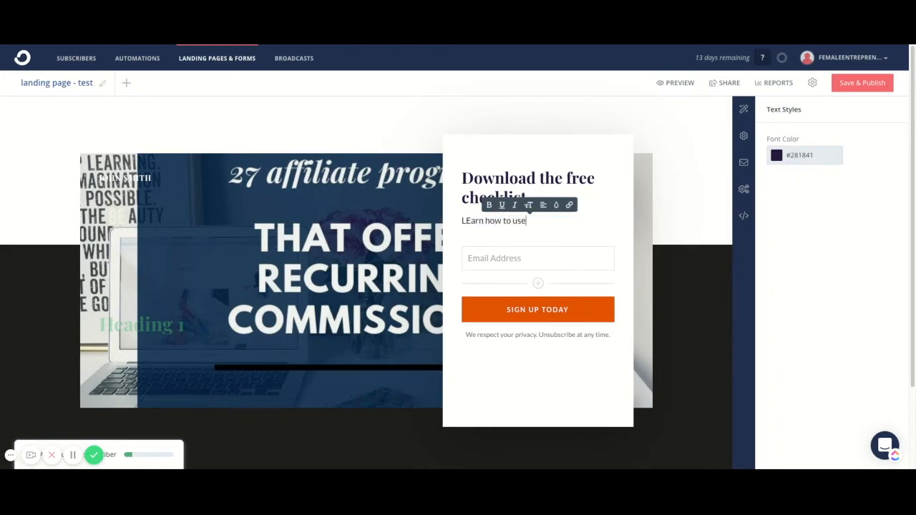
pyautogui.write(' Facebook ads')
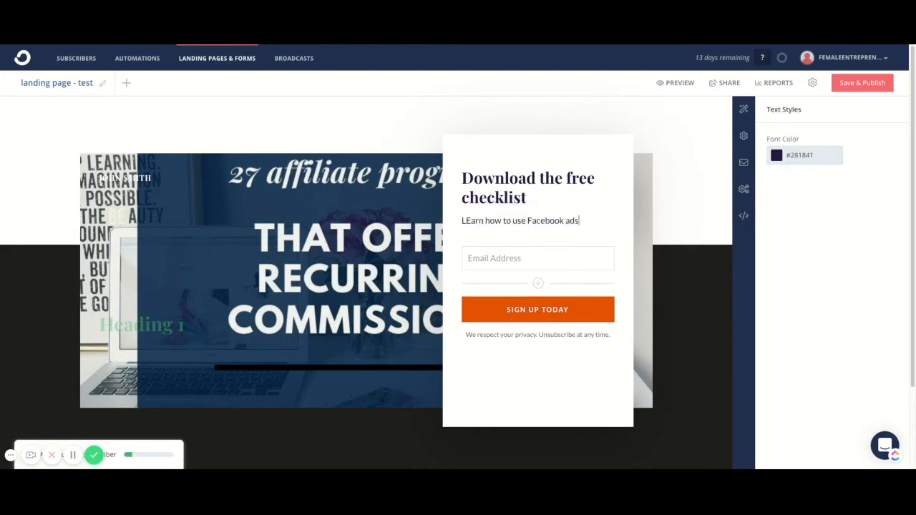
pyautogui.write(' to get your first 5 c')
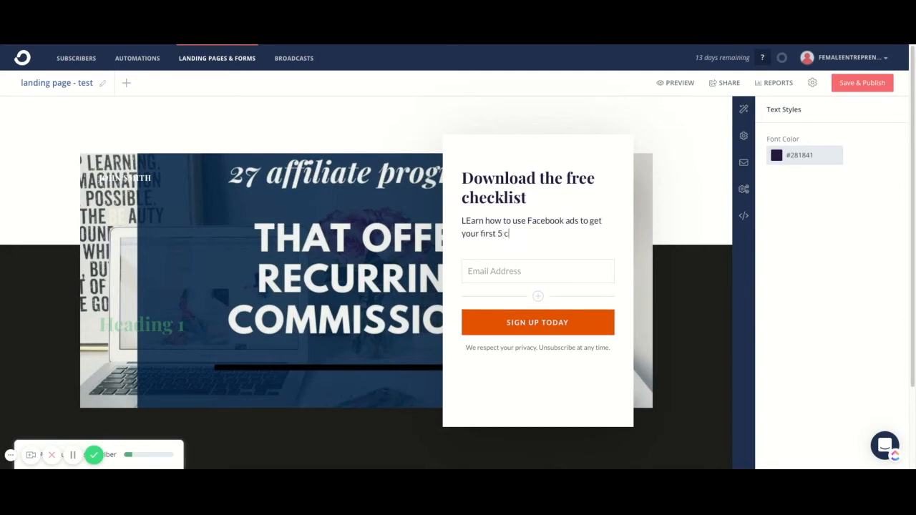
pyautogui.write('lient fast')
pyautogui.click(526, 233)
pyautogui.write('s')
# Set the background color of the form's sign-up button to blue #1000E3.
pyautogui.click(537, 328)
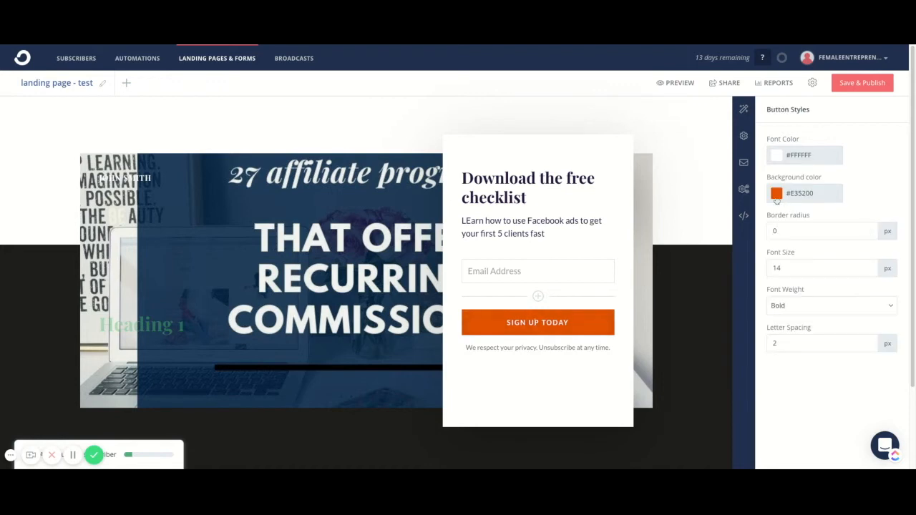
pyautogui.click(776, 194)
pyautogui.click(852, 237)
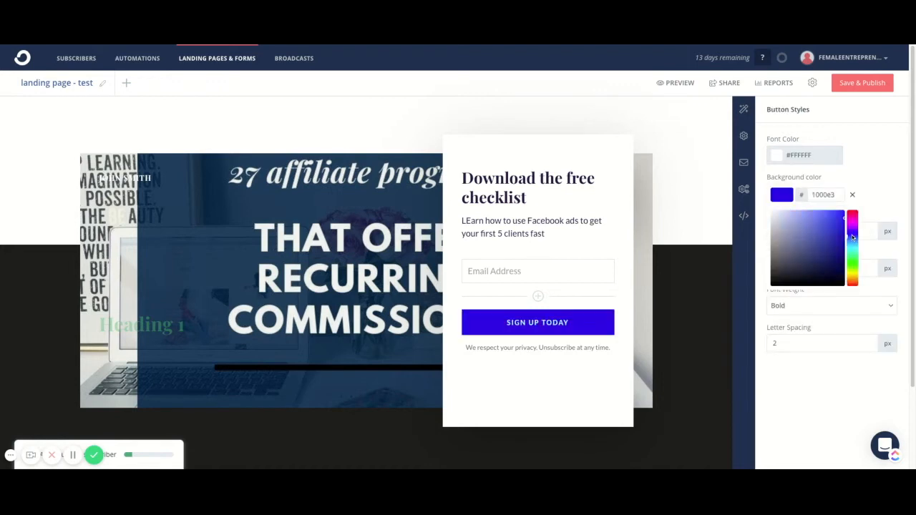
pyautogui.click(791, 439)
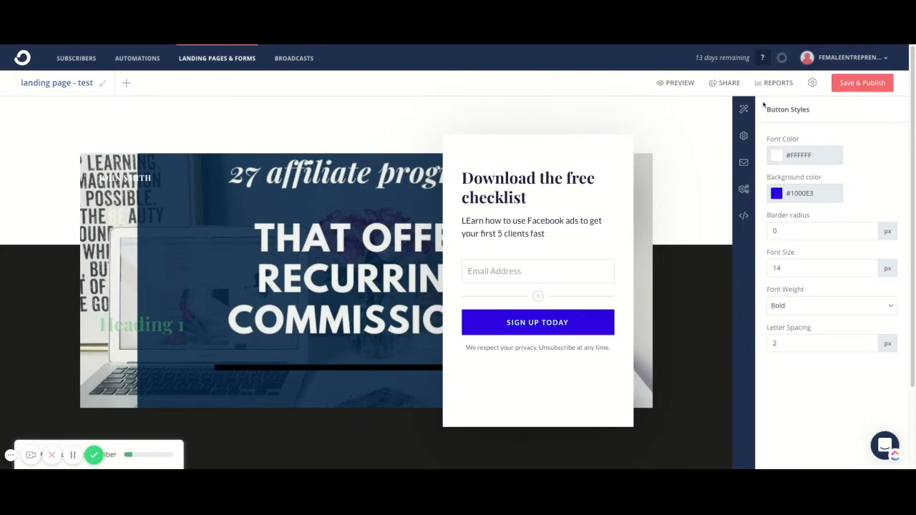
# Save and publish the landing page with the account domain personalized as "marketingtechschool" on .ck.page.
pyautogui.click(846, 90)
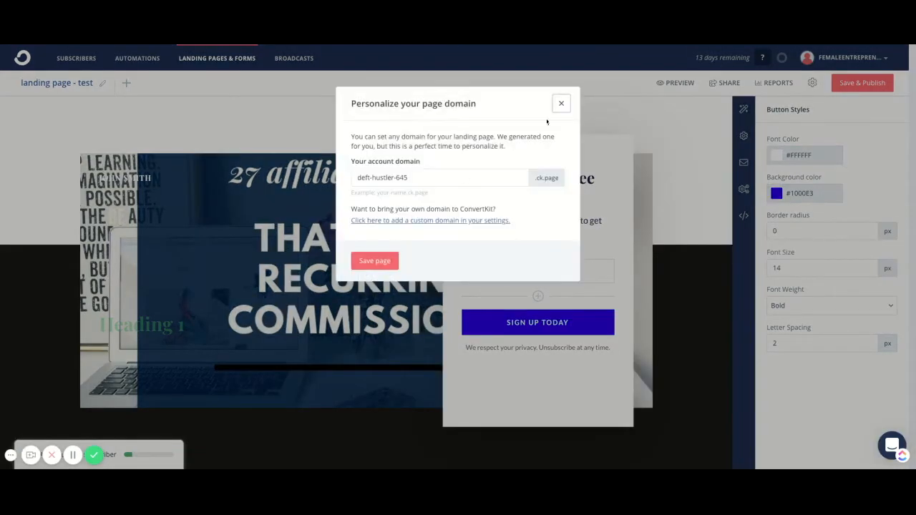
pyautogui.tripleClick(402, 178)
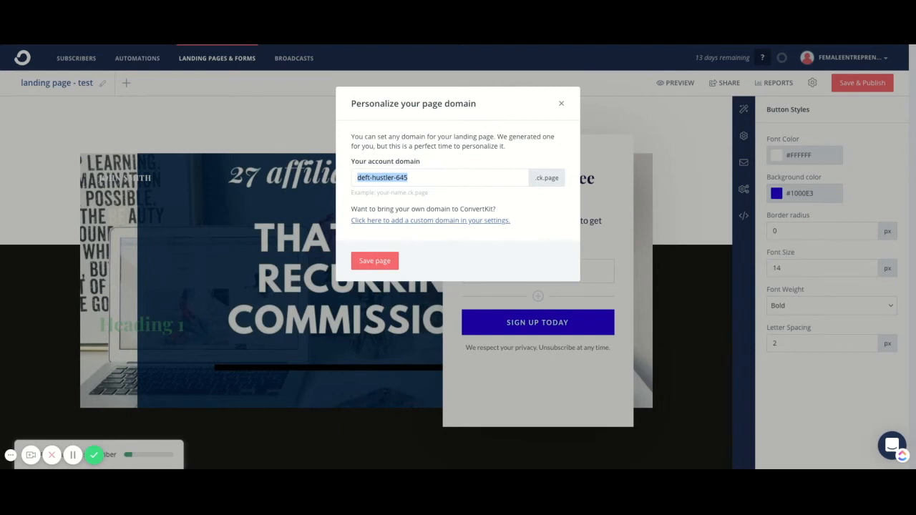
pyautogui.write('marketingtechschool')
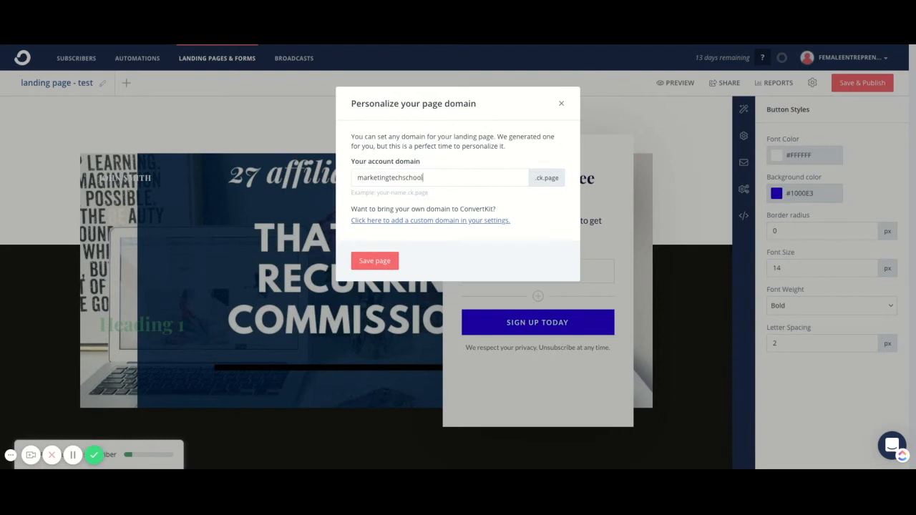
pyautogui.click(361, 261)
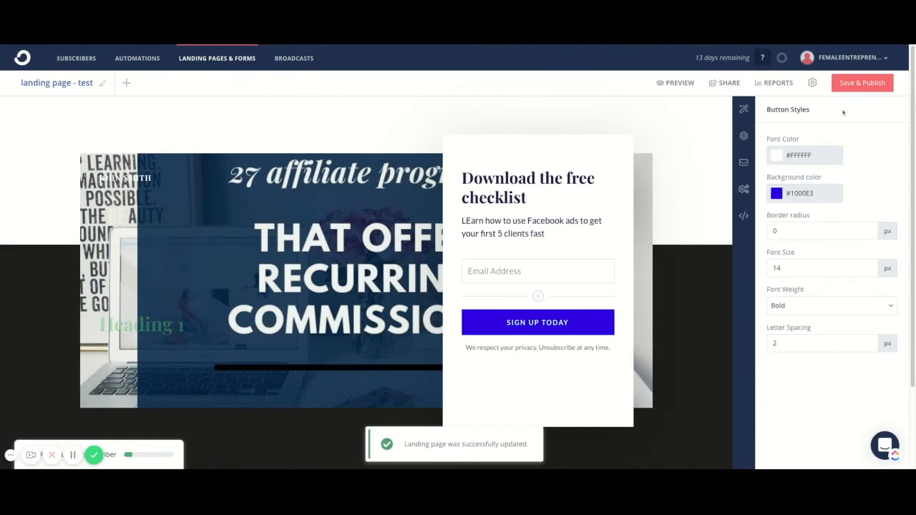
# Choose marketingtechschool.ck.page as the landing page's custom domain and review the subscriber success message.
pyautogui.click(743, 140)
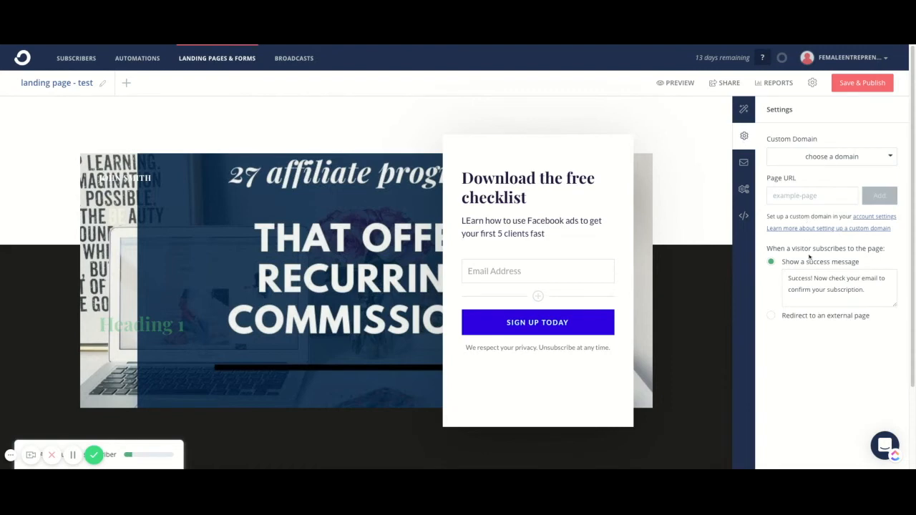
pyautogui.click(819, 164)
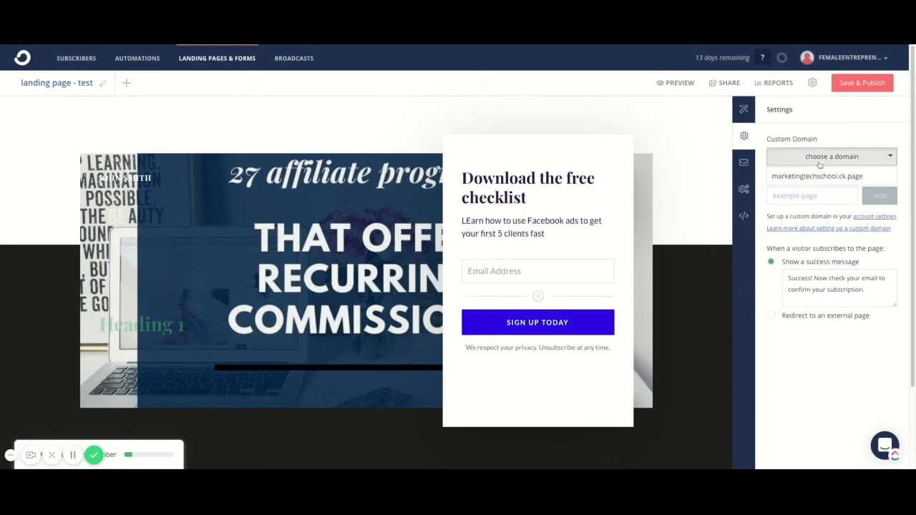
pyautogui.click(820, 174)
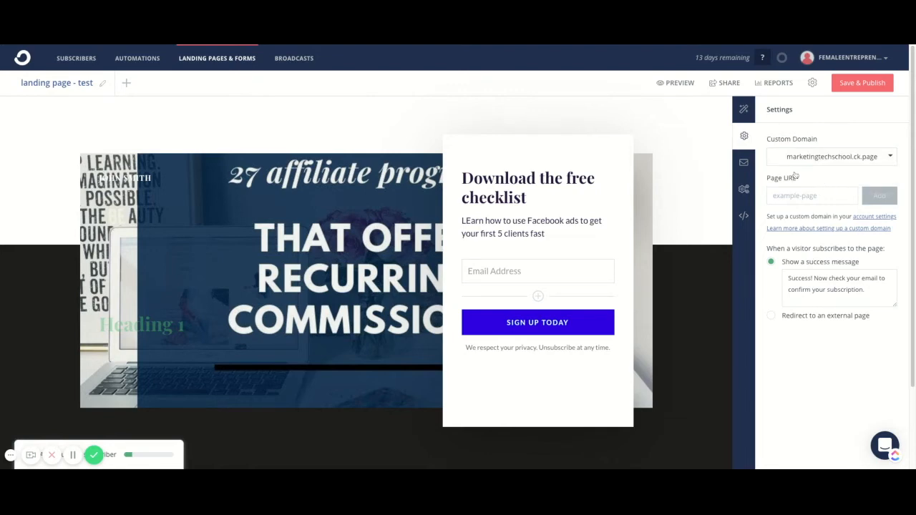
pyautogui.tripleClick(802, 289)
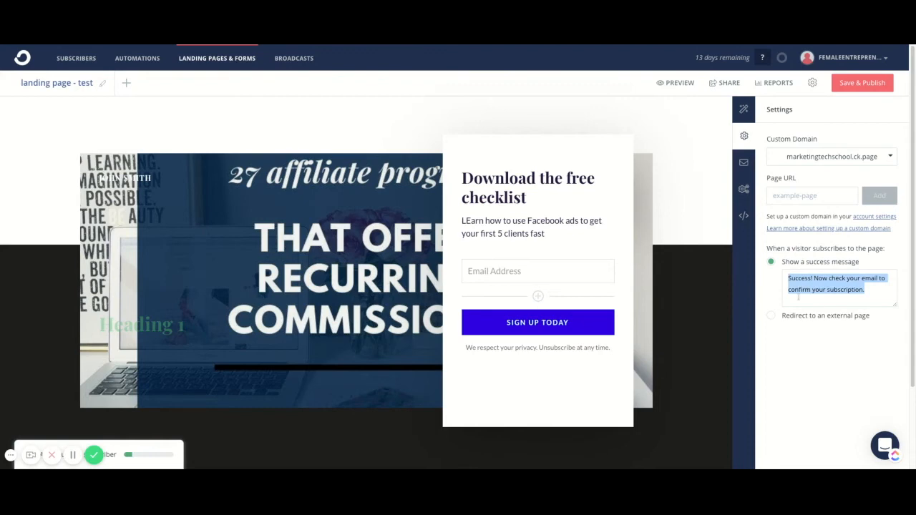
pyautogui.click(841, 279)
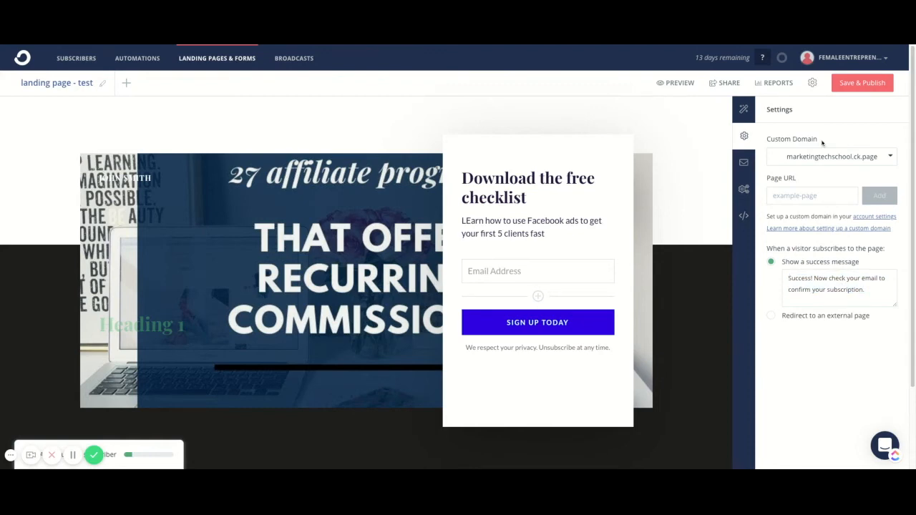
# Open the incentive email settings and examine the auto-confirm option for new subscribers, leaving it disabled.
pyautogui.click(744, 163)
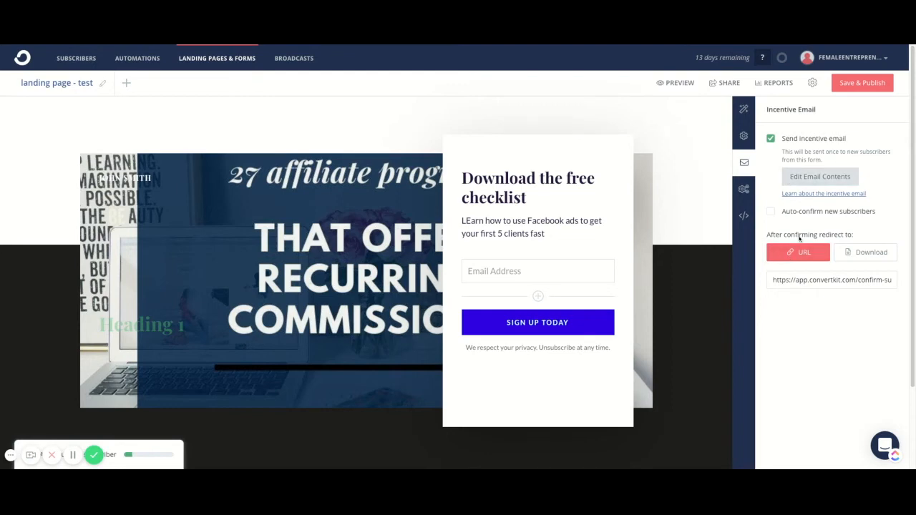
pyautogui.click(770, 213)
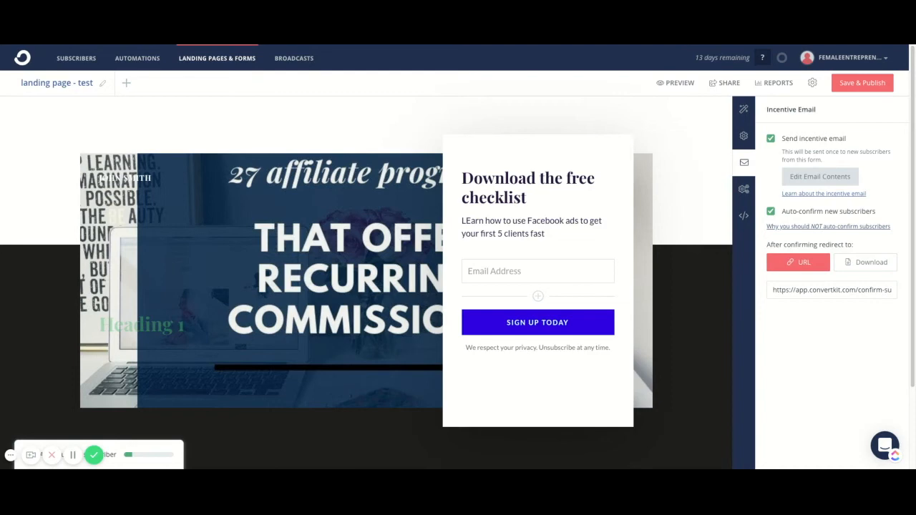
pyautogui.click(770, 213)
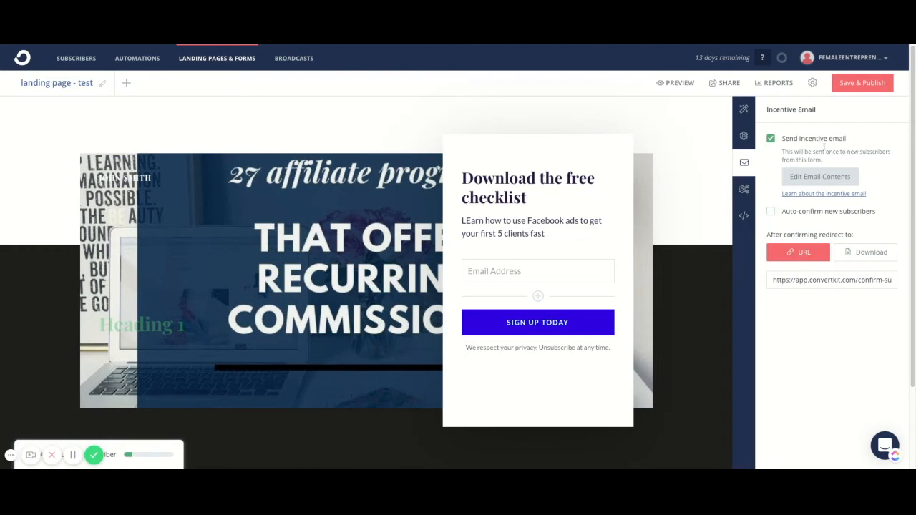
# Open the incentive email contents, and replace its confirmation button with a newly inserted one below the thank-you paragraph.
pyautogui.click(814, 180)
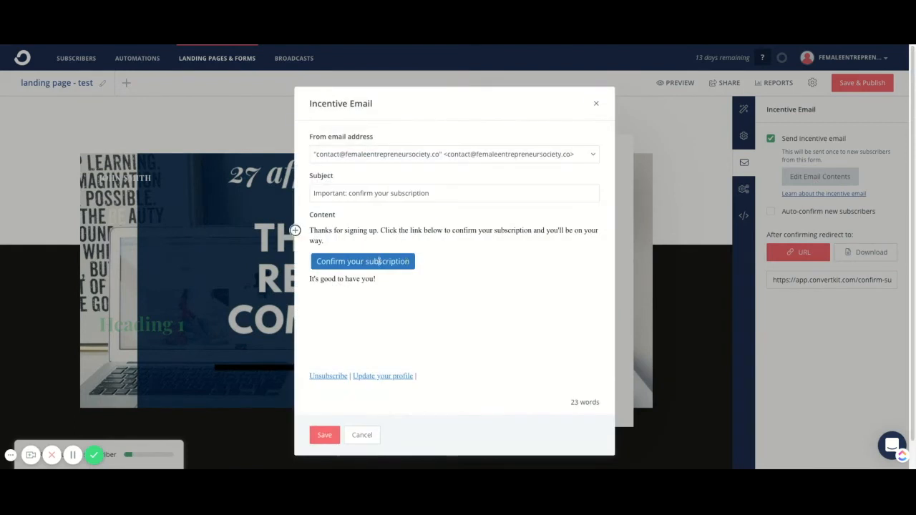
pyautogui.tripleClick(378, 259)
pyautogui.press('BackSpace')
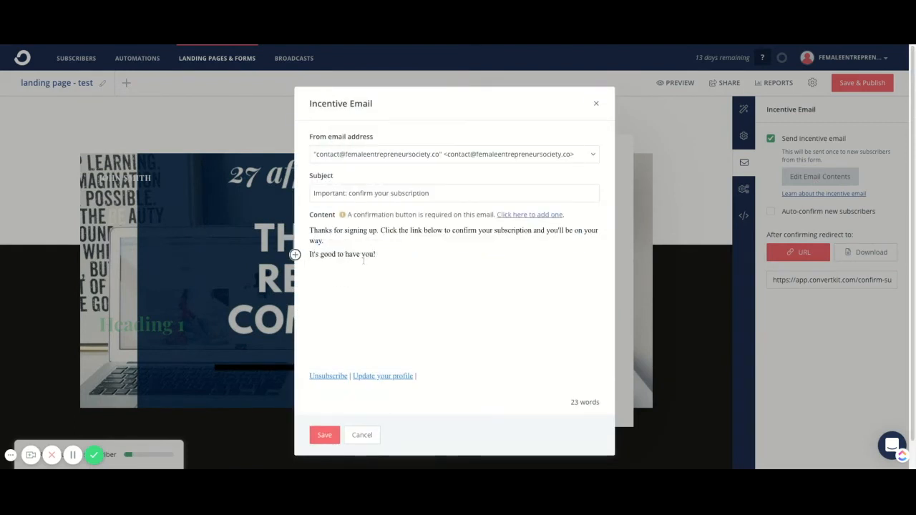
pyautogui.press('Return')
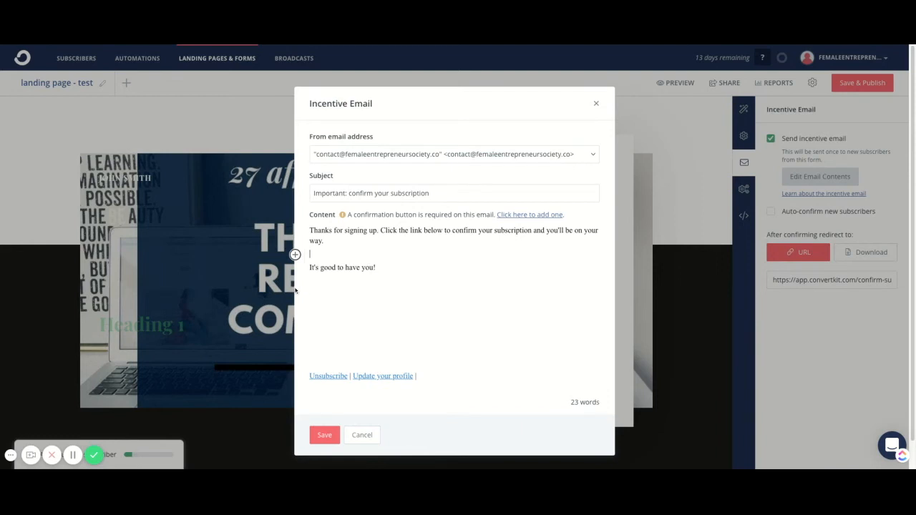
pyautogui.click(533, 215)
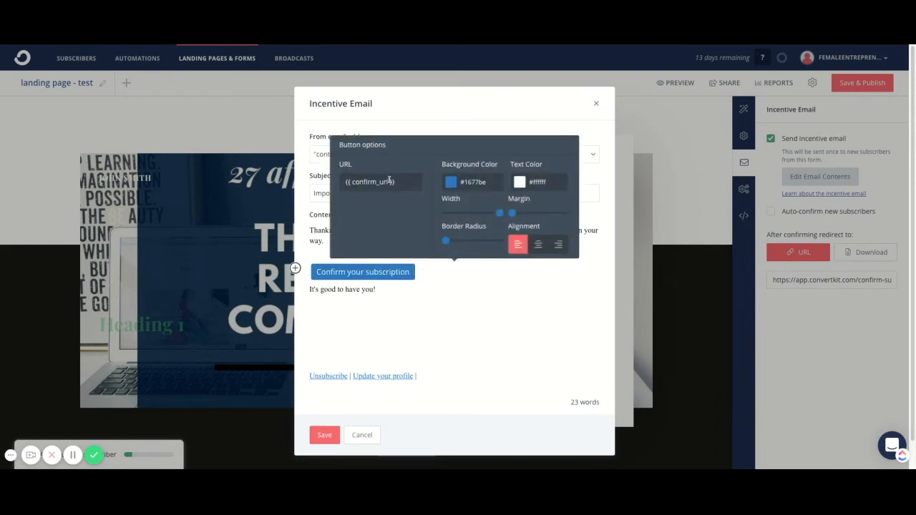
# Replace the confirmation button's label in the incentive email with "Download the checklist".
pyautogui.press('BackSpace')
pyautogui.press('BackSpace')
pyautogui.press('BackSpace')
pyautogui.press('BackSpace')
pyautogui.press('BackSpace')
pyautogui.press('BackSpace')
pyautogui.press('BackSpace')
pyautogui.press('BackSpace')
pyautogui.press('BackSpace')
pyautogui.press('BackSpace')
pyautogui.press('BackSpace')
pyautogui.press('BackSpace')
pyautogui.press('BackSpace')
pyautogui.press('BackSpace')
pyautogui.press('BackSpace')
pyautogui.press('BackSpace')
pyautogui.press('BackSpace')
pyautogui.press('BackSpace')
pyautogui.press('BackSpace')
pyautogui.press('BackSpace')
pyautogui.press('BackSpace')
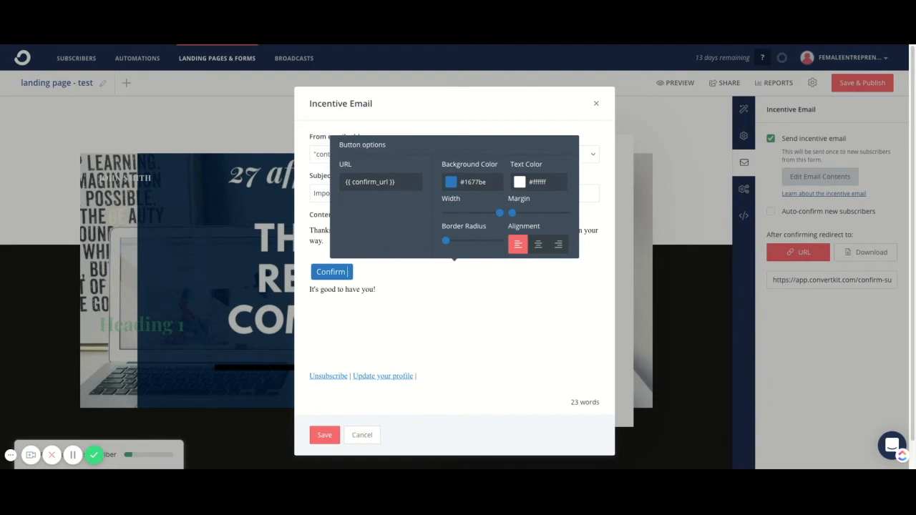
pyautogui.press('BackSpace')
pyautogui.press('BackSpace')
pyautogui.press('BackSpace')
pyautogui.press('BackSpace')
pyautogui.write('Download the c')
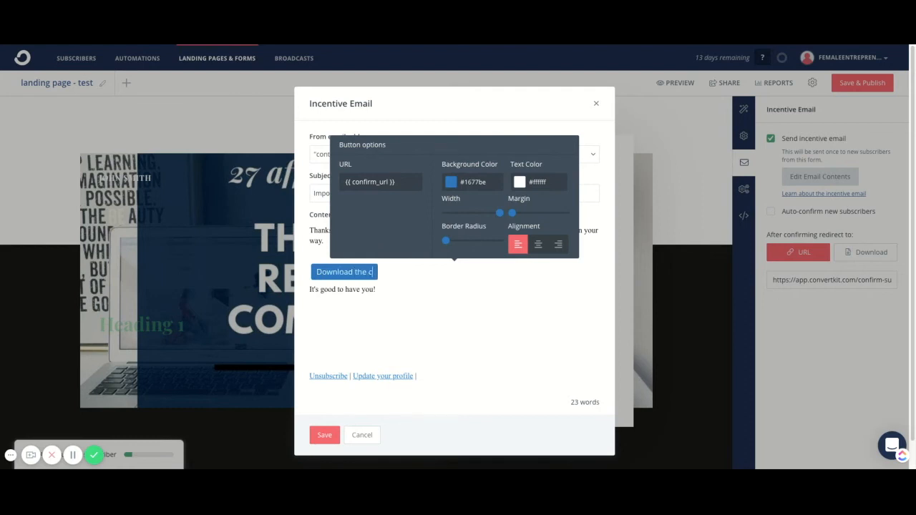
pyautogui.write('hecklist')
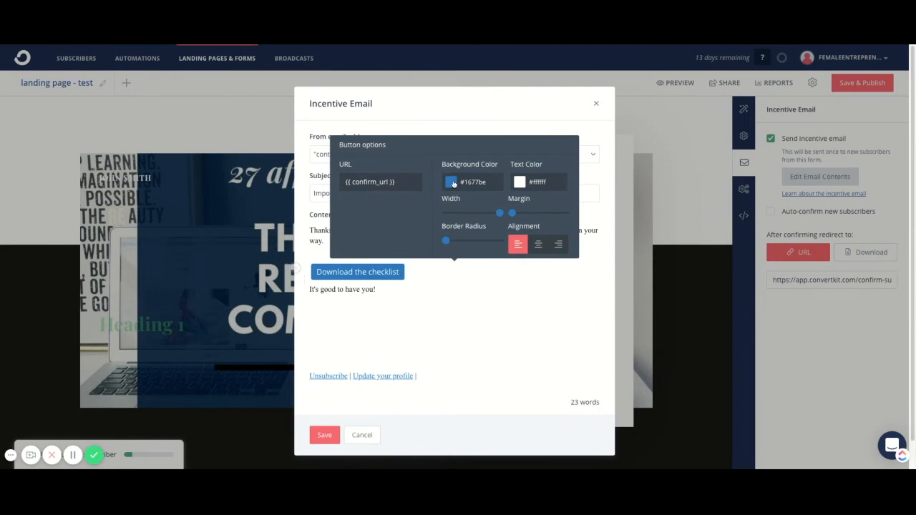
# Change the email button's background color to magenta #be169f and close the button options.
pyautogui.click(455, 185)
pyautogui.click(527, 208)
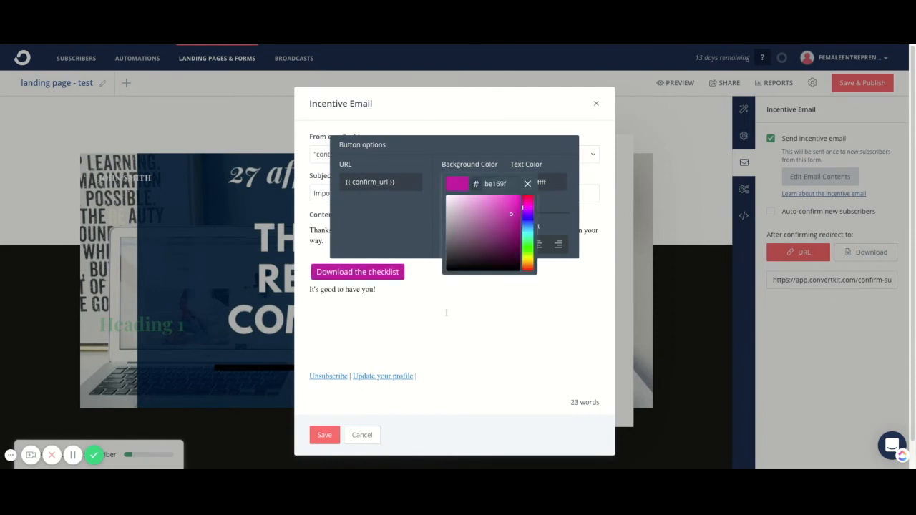
pyautogui.click(527, 183)
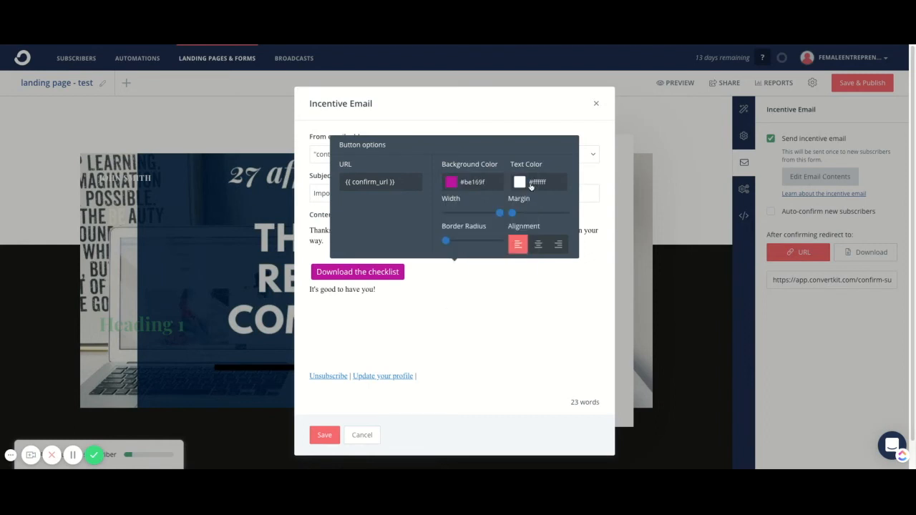
pyautogui.click(473, 304)
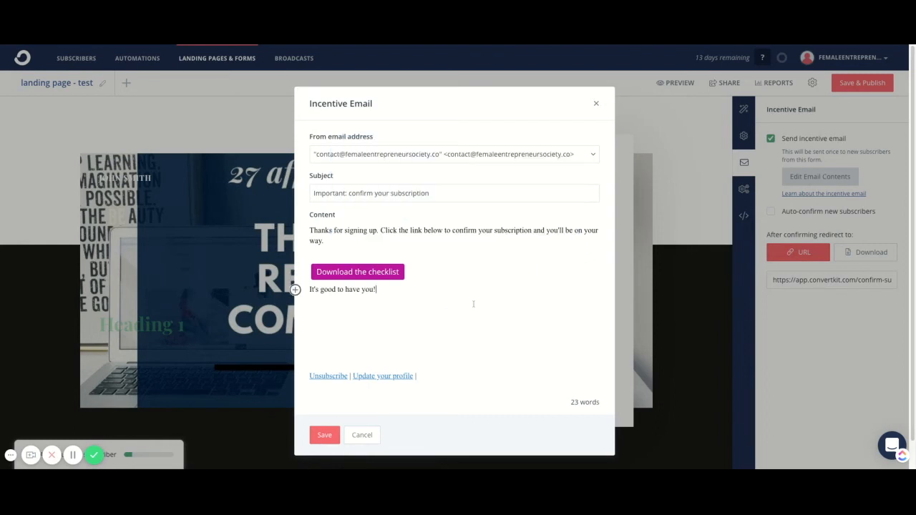
# Replace the email's thank-you paragraph with "Hey there!" and, after a blank line, "I am so glad you decided to sign up.".
pyautogui.moveTo(309, 230); pyautogui.dragTo(324, 242)
pyautogui.click(328, 240)
pyautogui.tripleClick(310, 231)
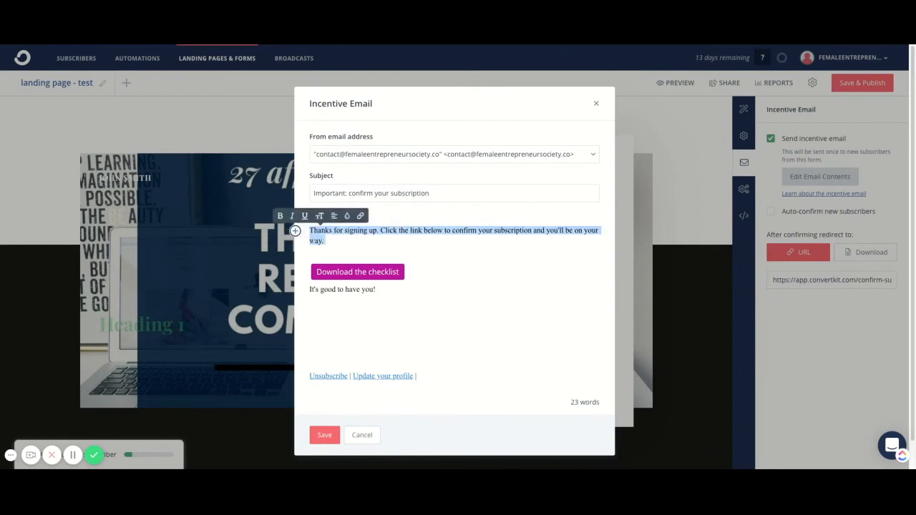
pyautogui.press('BackSpace')
pyautogui.write('Hey ')
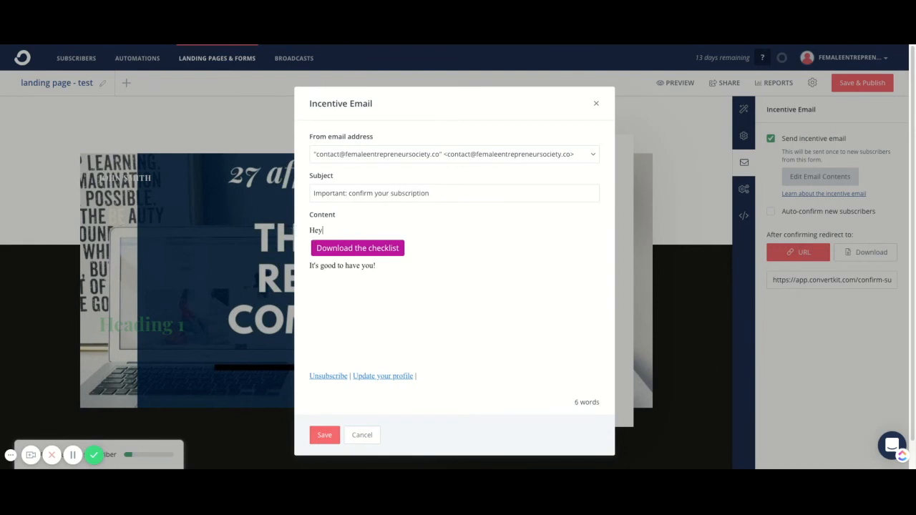
pyautogui.write('there!')
pyautogui.press('Return')
pyautogui.press('Return')
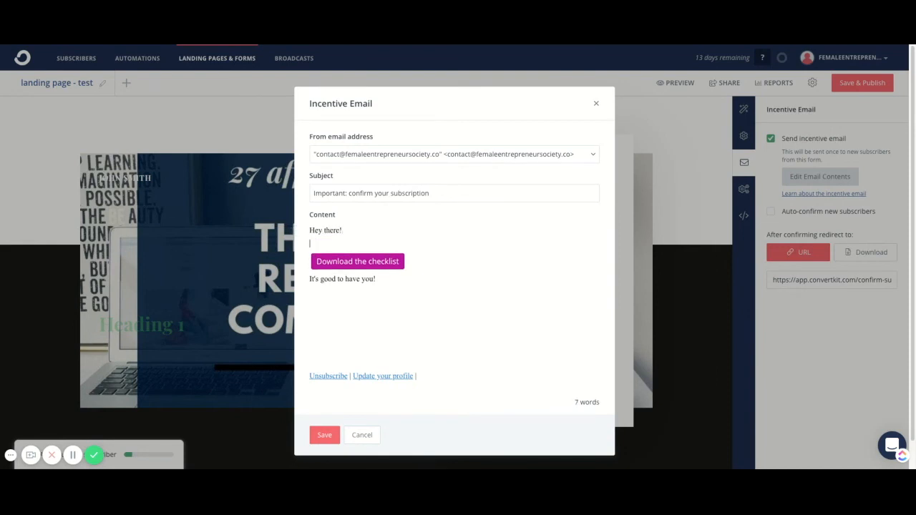
pyautogui.write('I am so')
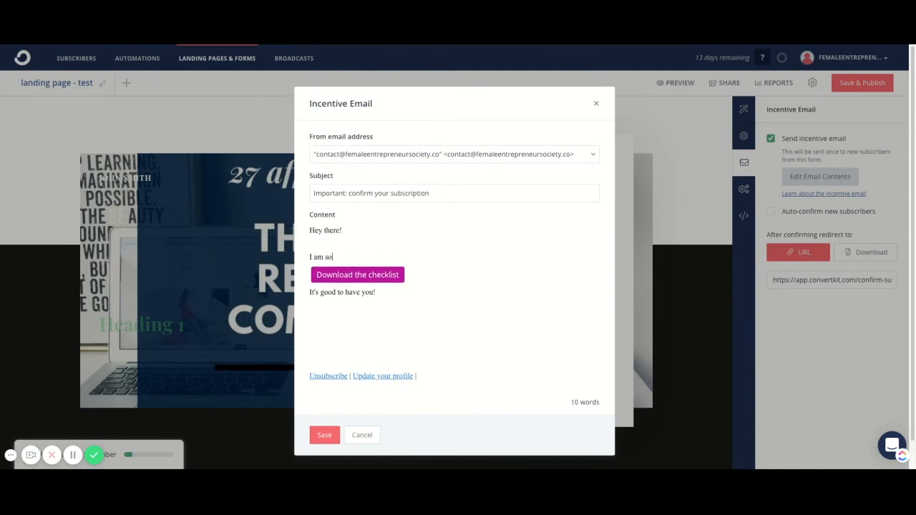
pyautogui.write(' glad you decided to si')
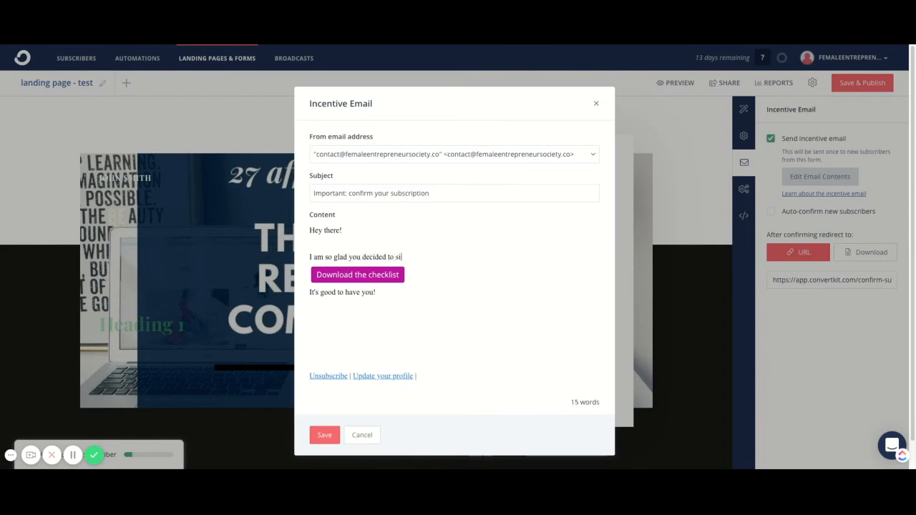
pyautogui.write('gn up.')
pyautogui.press('Return')
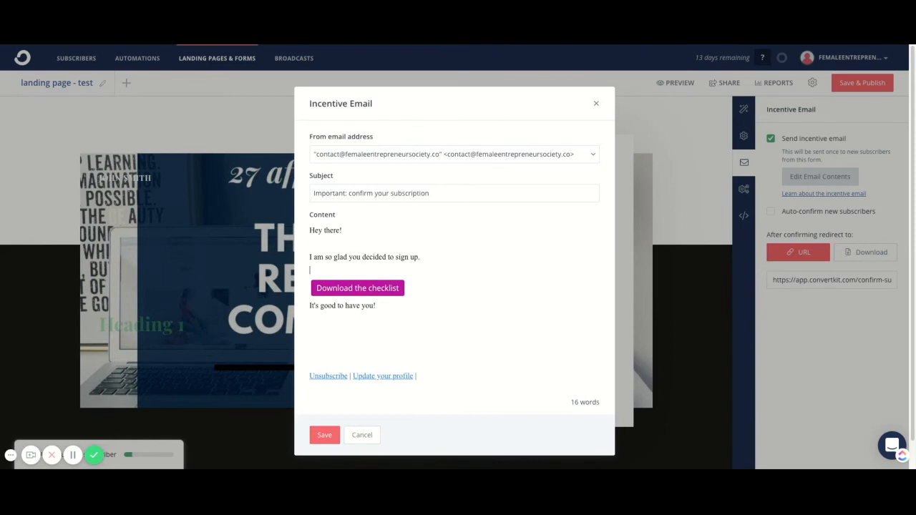
# Add "Click below to download the checklist. Once you do that you will also become one of my VIP subscribers." and a blank line above the button.
pyautogui.write('Click below to download the checklist. Once you o')
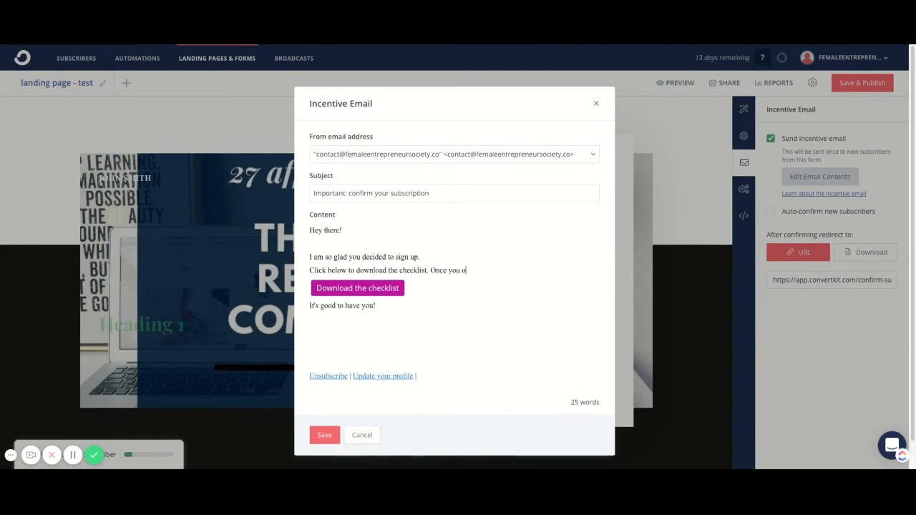
pyautogui.press('BackSpace')
pyautogui.write('do that you will also bec')
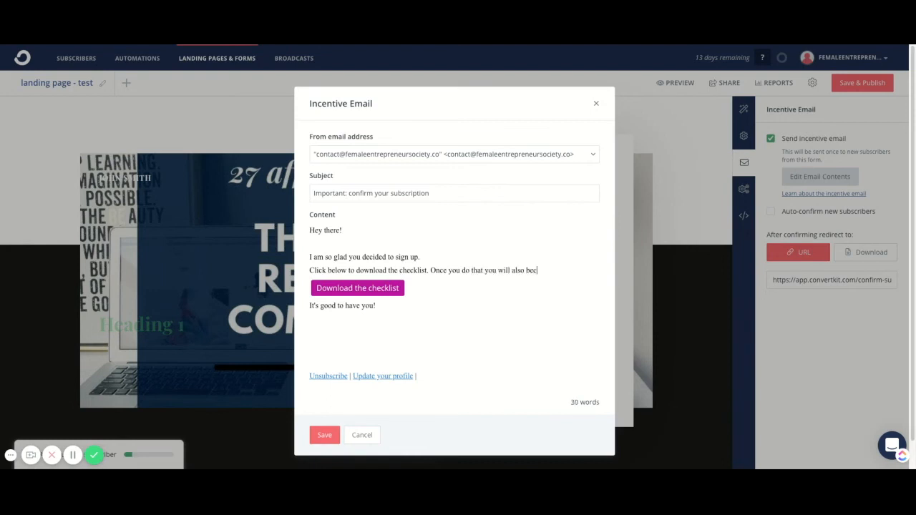
pyautogui.write('ome one of my VIP s')
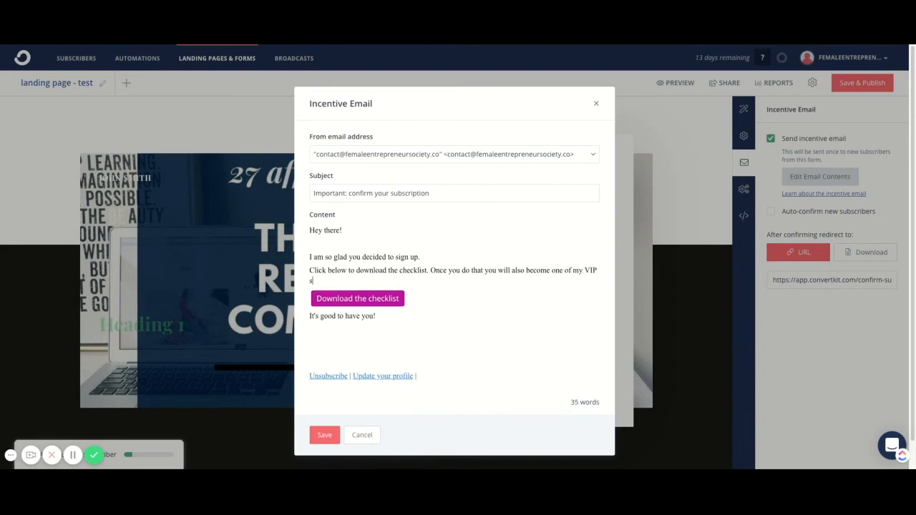
pyautogui.write('ubscribers.')
pyautogui.press('Return')
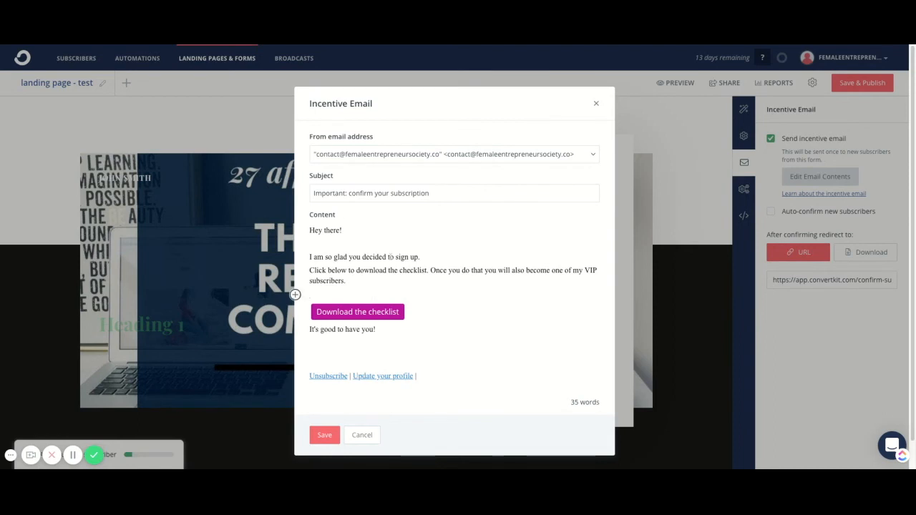
# Set the email subject to "Your free checklist is here", select the account's contact address as sender, and save the incentive email.
pyautogui.tripleClick(356, 193)
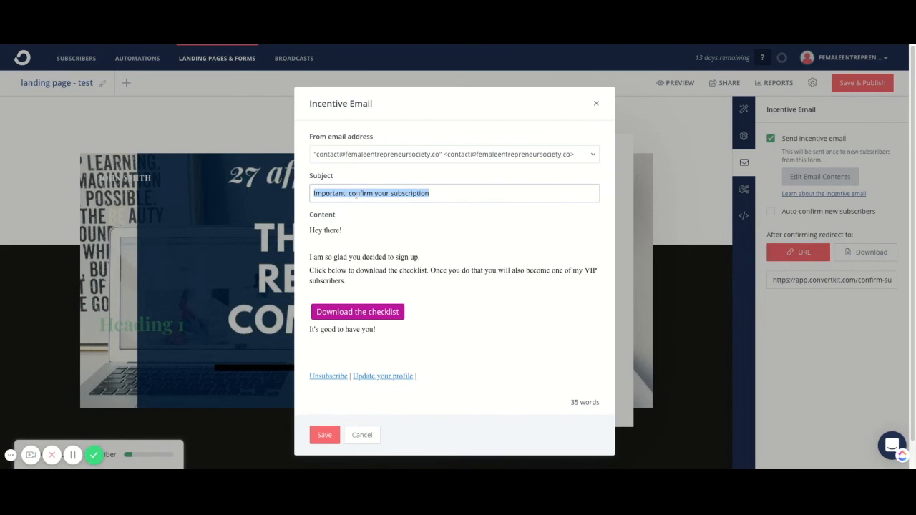
pyautogui.write('Your free checklist is here')
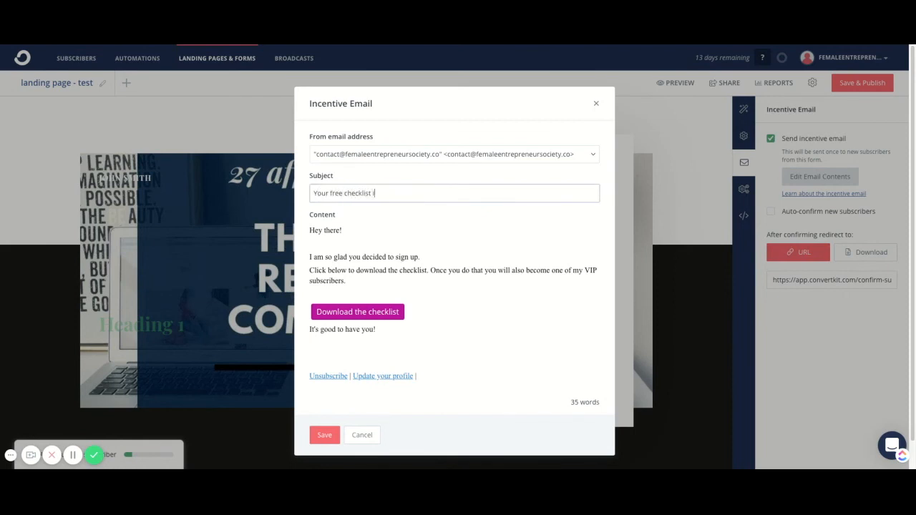
pyautogui.click(352, 157)
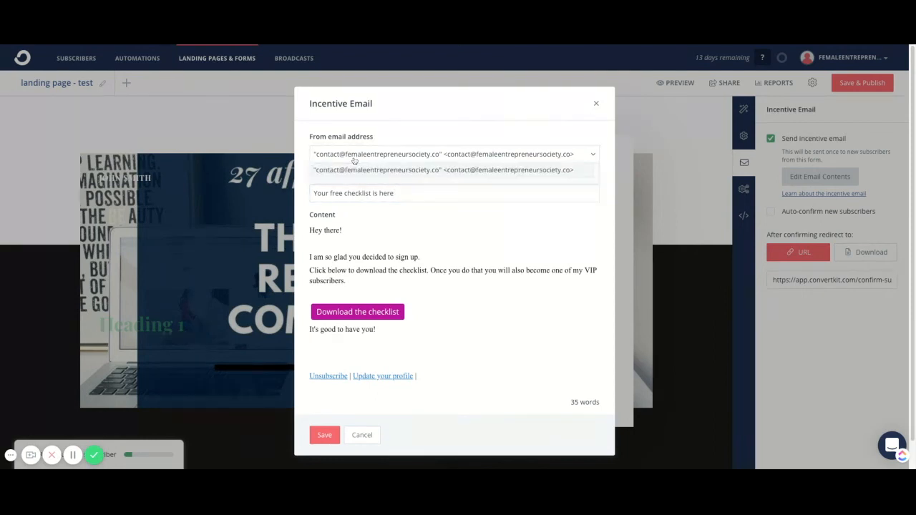
pyautogui.click(408, 171)
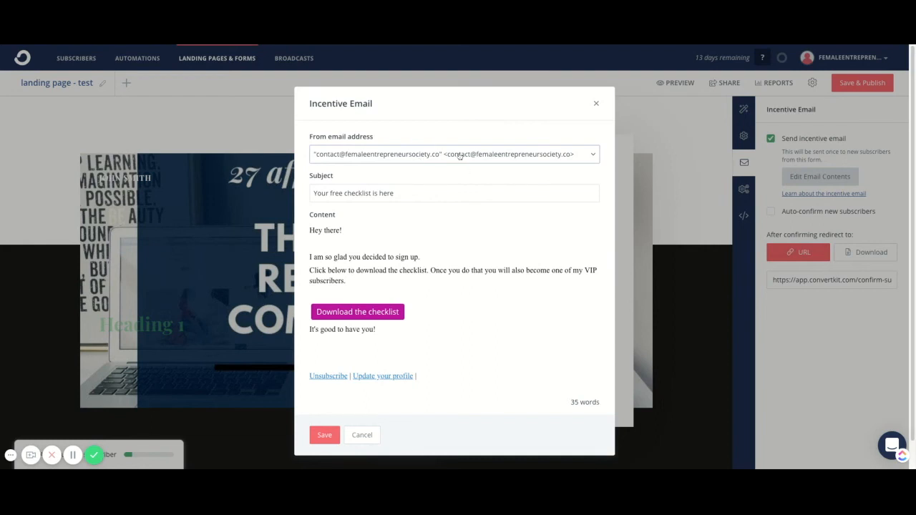
pyautogui.click(328, 435)
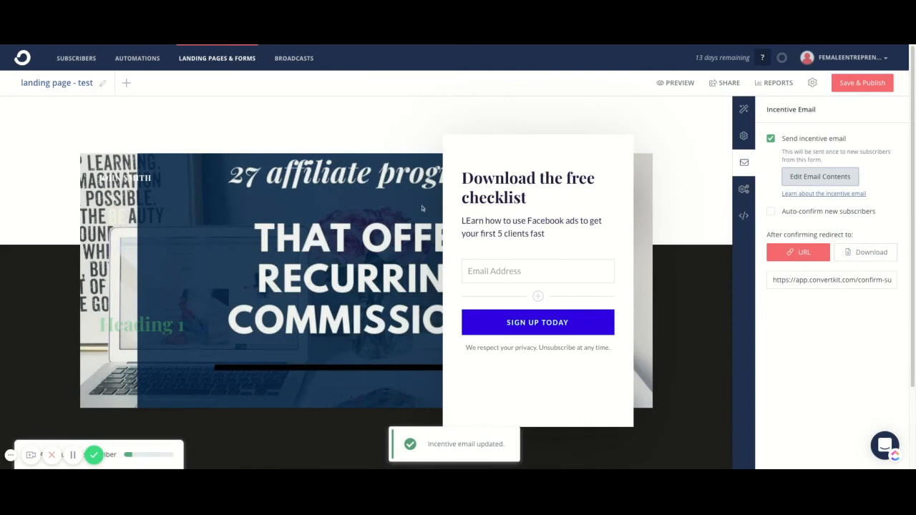
# In the advanced settings, try hiding the form for return visitors, and switch back to continuing to show it.
pyautogui.click(744, 190)
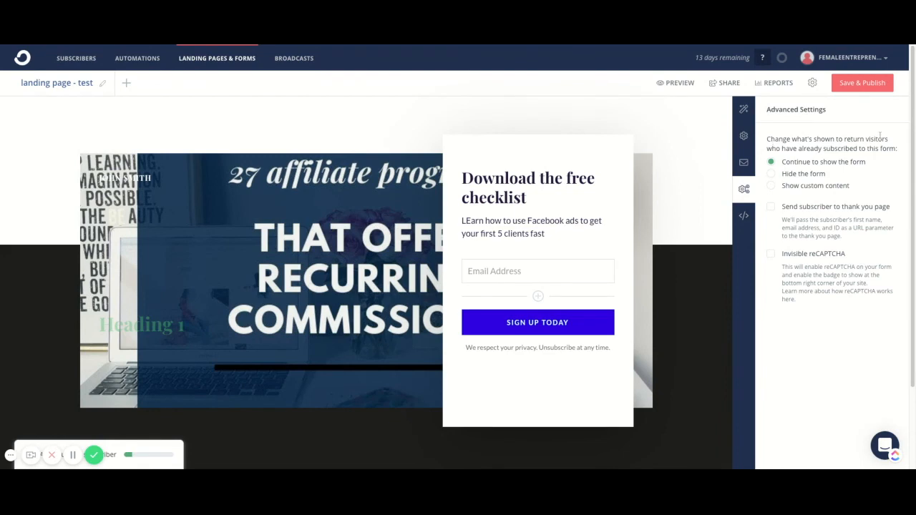
pyautogui.click(771, 174)
pyautogui.click(771, 162)
# Set the landing page's SEO title to "Free Facebook ads checklist".
pyautogui.click(745, 219)
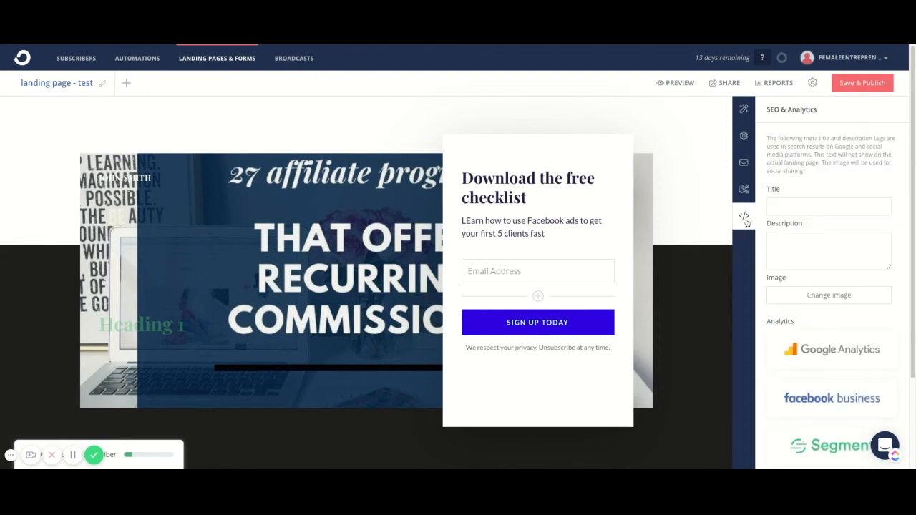
pyautogui.click(796, 203)
pyautogui.write('Free Facebook ads chechlist')
pyautogui.press('BackSpace')
pyautogui.press('BackSpace')
pyautogui.press('BackSpace')
pyautogui.press('BackSpace')
pyautogui.press('BackSpace')
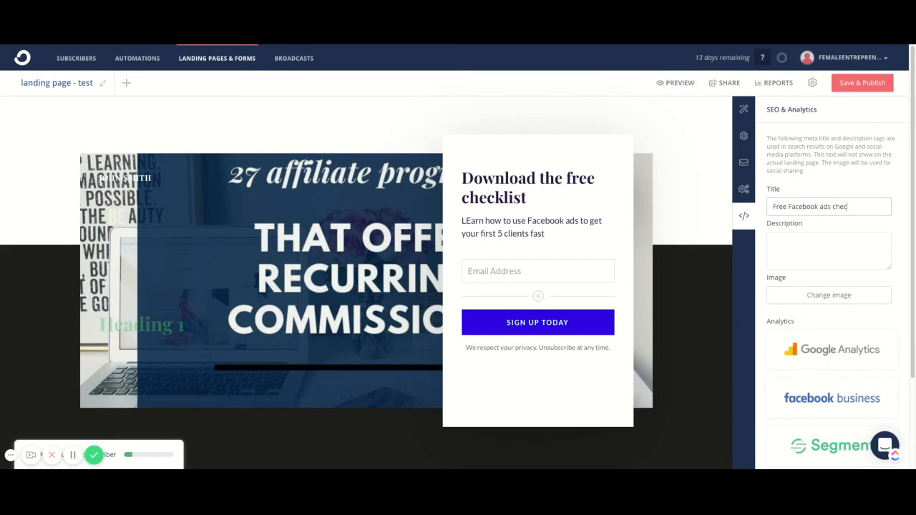
pyautogui.write('klist')
# Leave the SEO description empty and choose the recently uploaded affiliate programs graphic as the social sharing image.
pyautogui.click(785, 246)
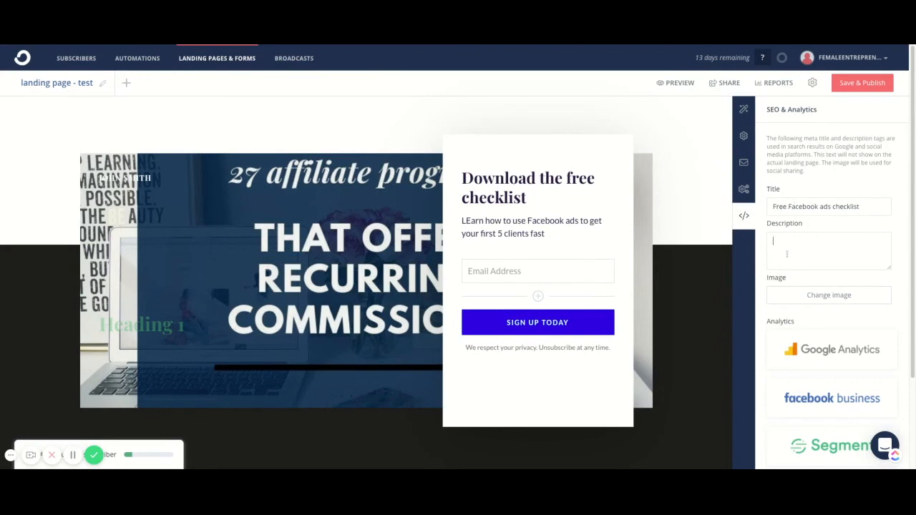
pyautogui.click(800, 303)
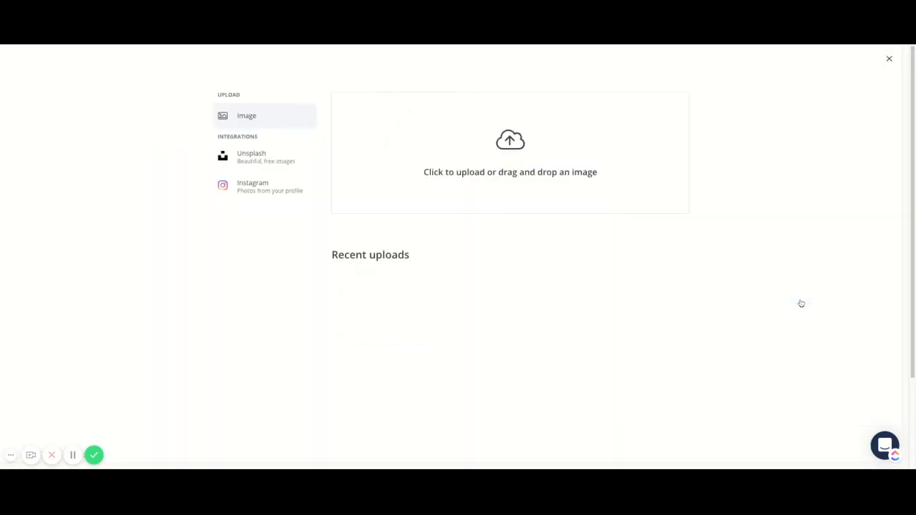
pyautogui.click(388, 313)
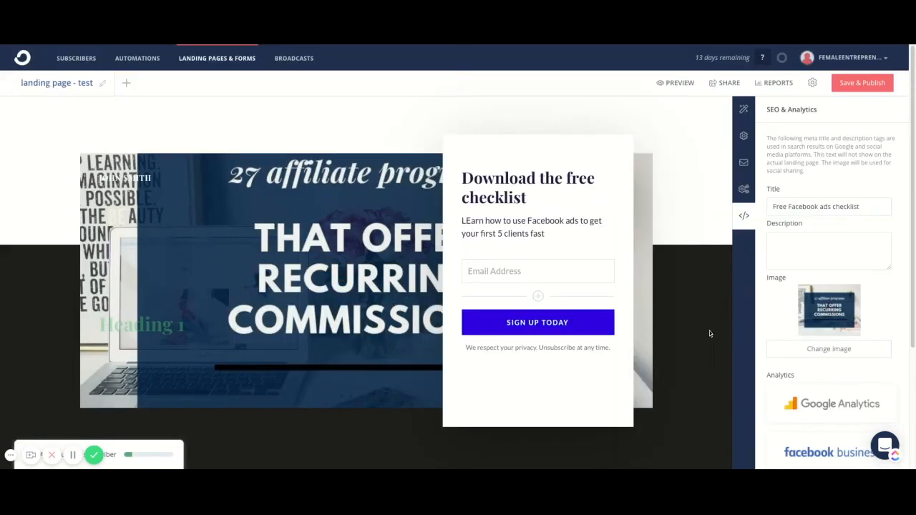
# Examine the analytics integrations, expanding the Google Analytics ID and Facebook Pixel ID fields without filling them in.
pyautogui.scroll(-3, 841, 303)
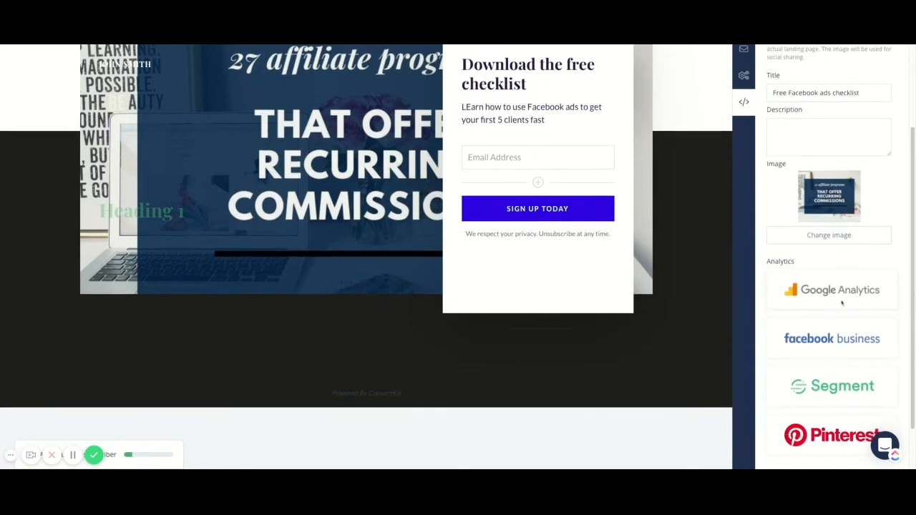
pyautogui.click(822, 296)
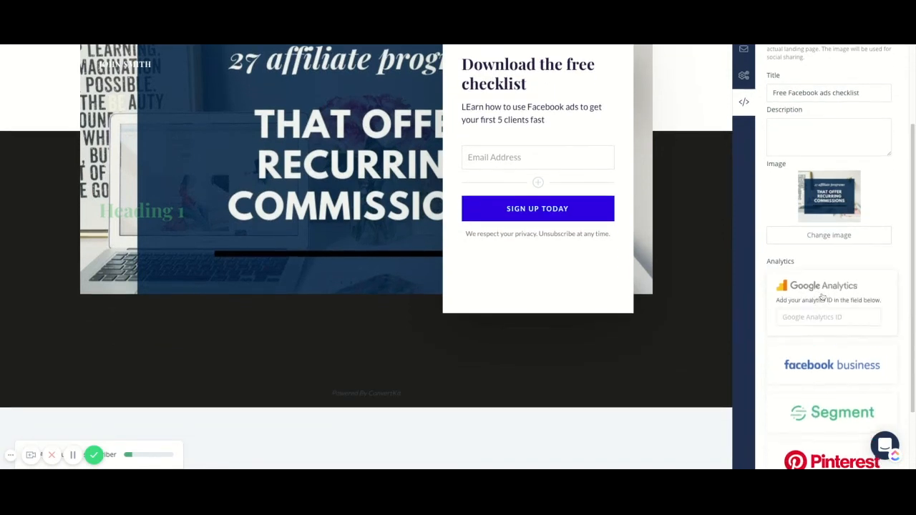
pyautogui.scroll(-2, 819, 313)
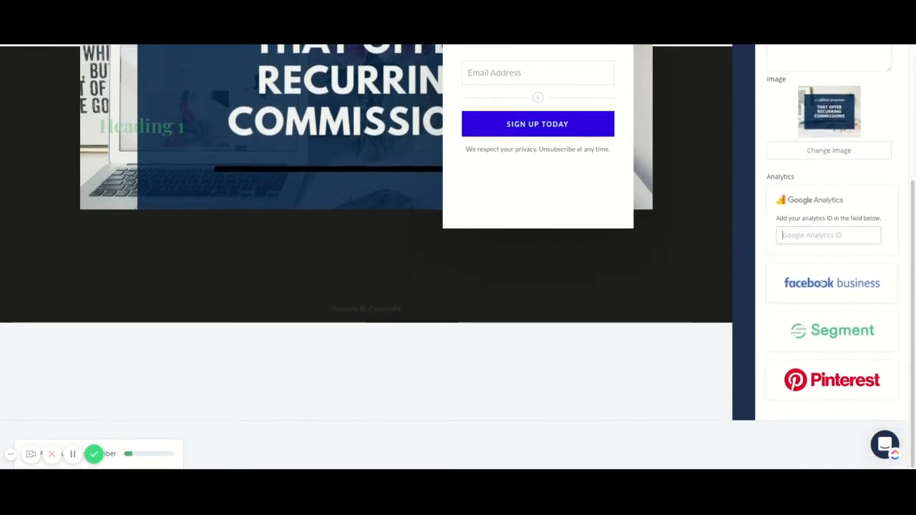
pyautogui.click(823, 285)
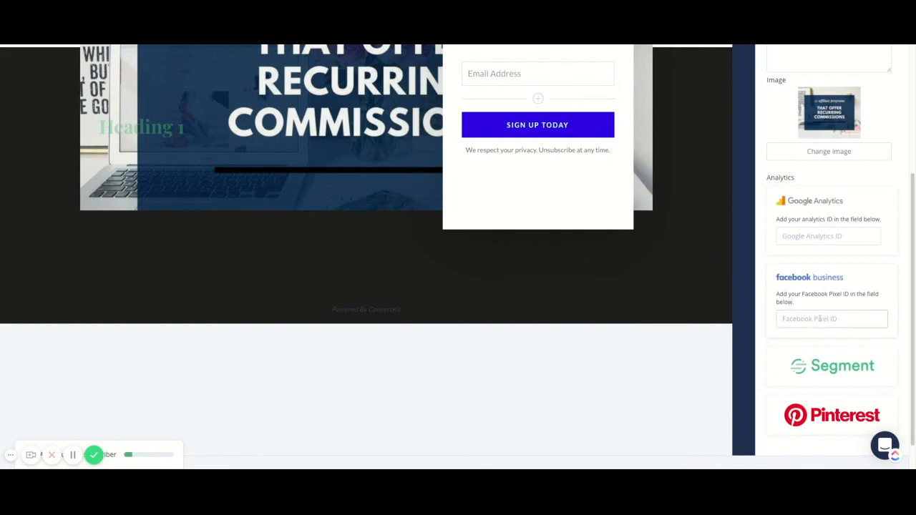
pyautogui.scroll(5, 824, 311)
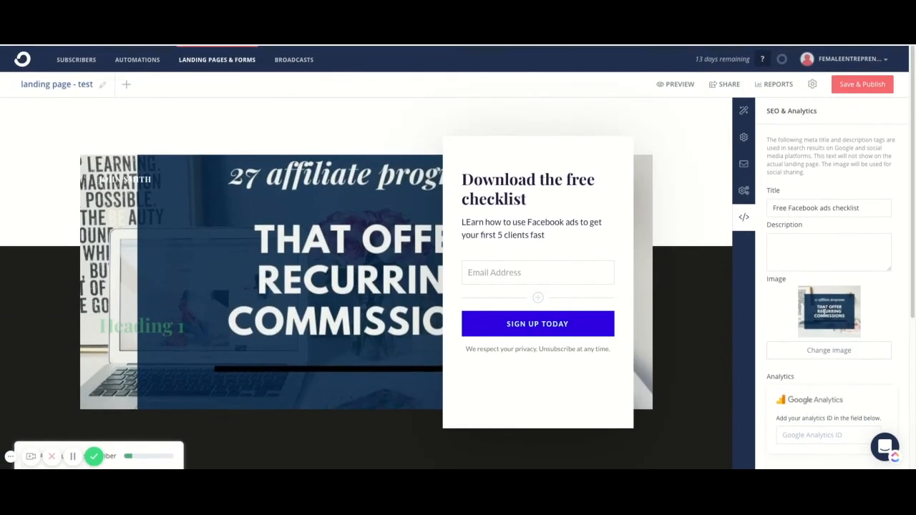
# Save and publish the landing page, check it in preview, and return to the editor.
pyautogui.click(864, 83)
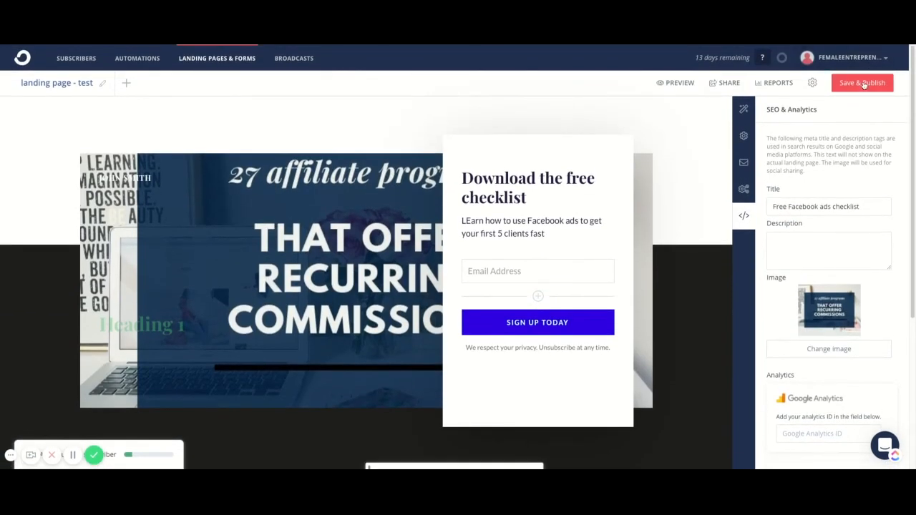
pyautogui.click(676, 83)
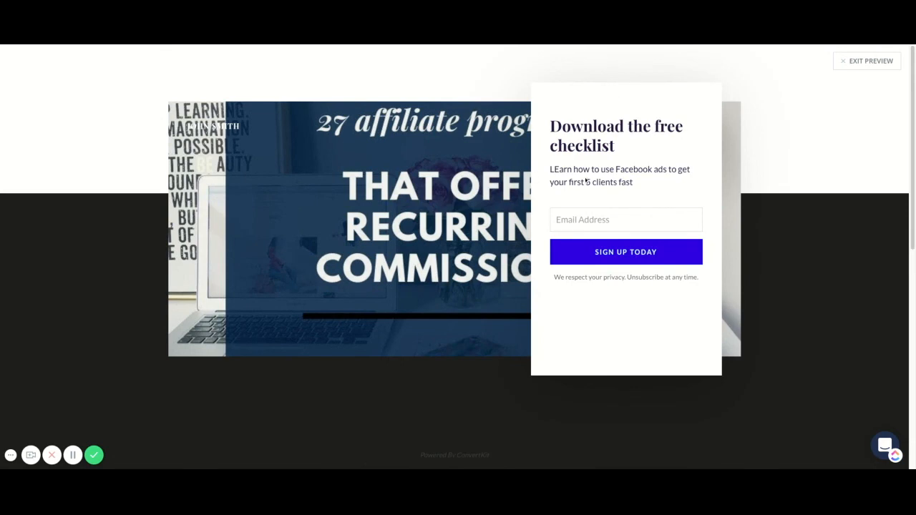
pyautogui.click(848, 63)
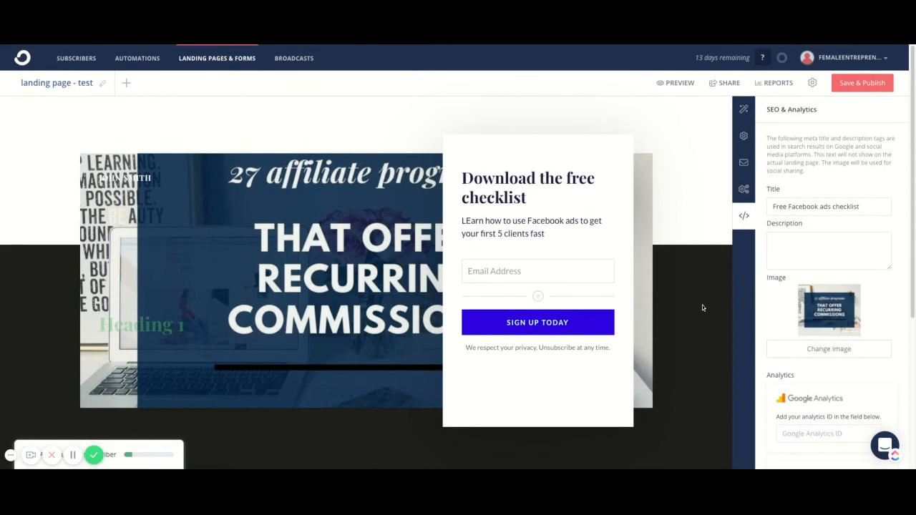
# Review the landing page's subscriber report, return to its content, and check the archive, delete and duplicate options.
pyautogui.click(774, 83)
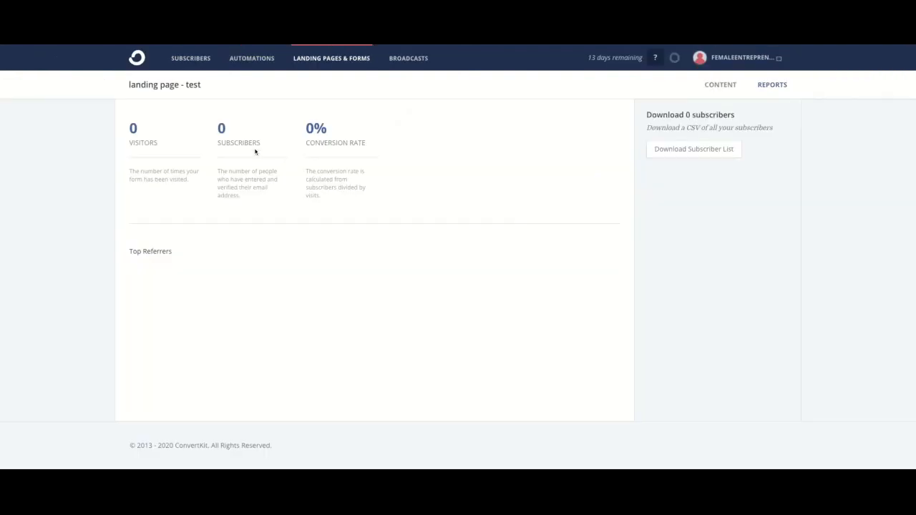
pyautogui.click(705, 85)
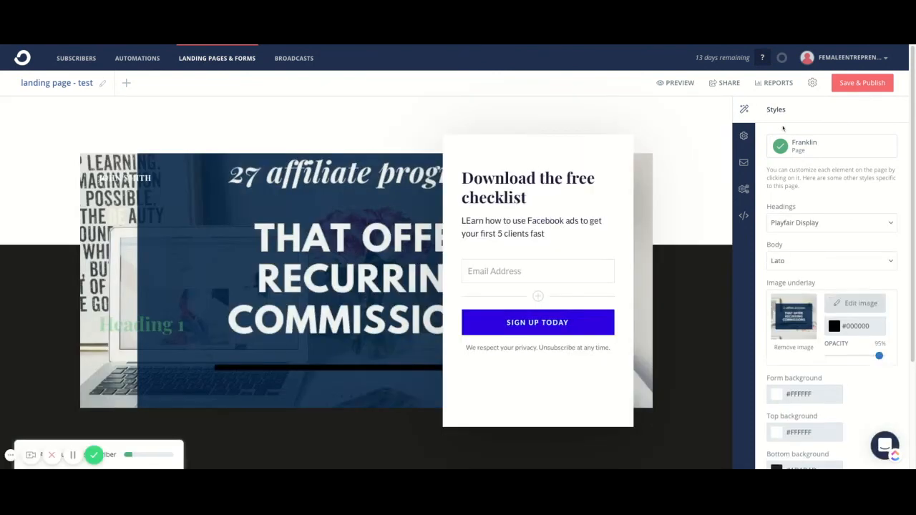
pyautogui.click(813, 85)
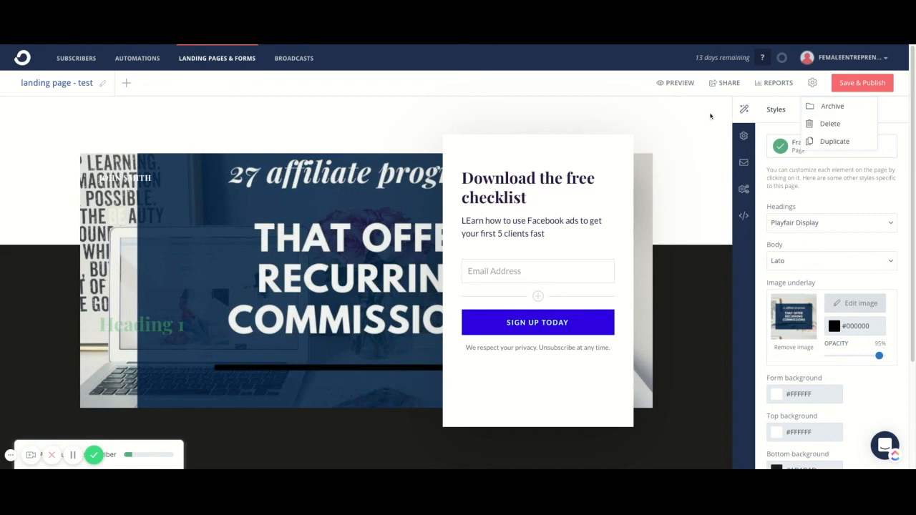
pyautogui.click(675, 302)
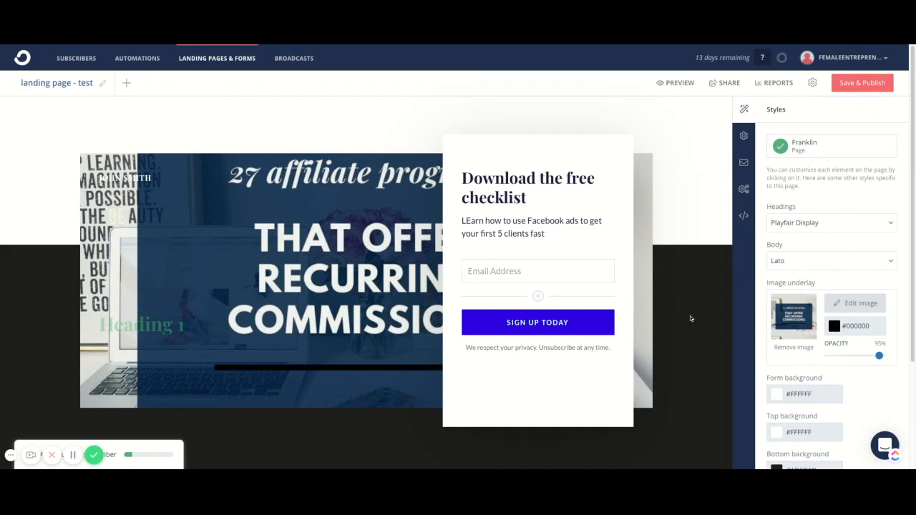
# Change the landing page's bottom background colour to muted purple #6A4F69, then save and publish the page.
pyautogui.scroll(-3, 833, 327)
pyautogui.click(776, 331)
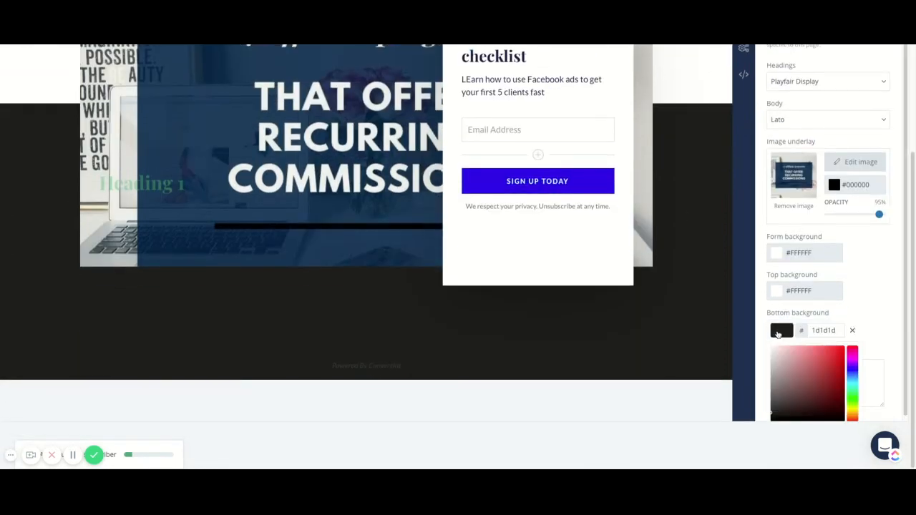
pyautogui.click(852, 359)
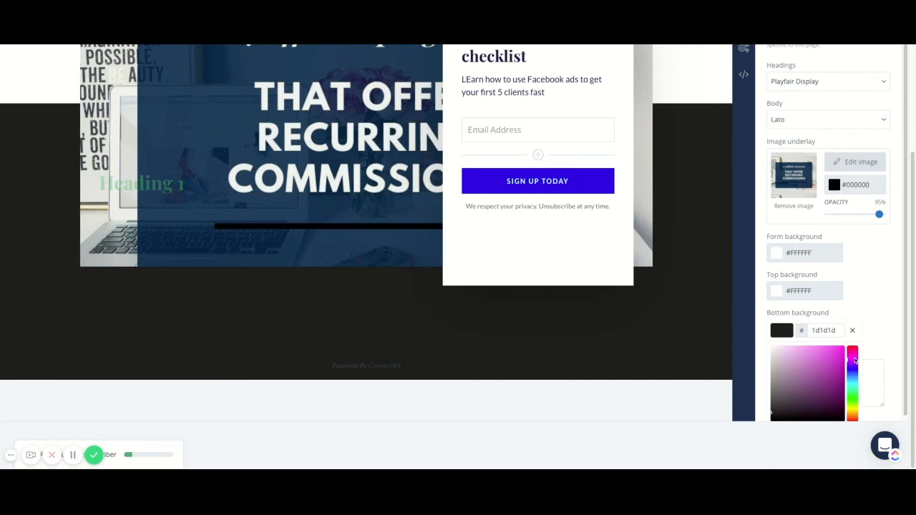
pyautogui.click(822, 368)
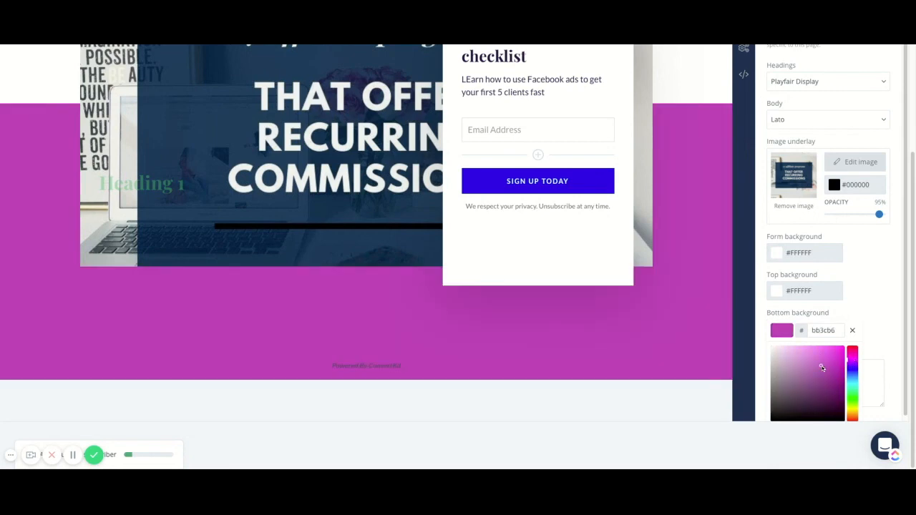
pyautogui.click(789, 392)
pyautogui.click(641, 336)
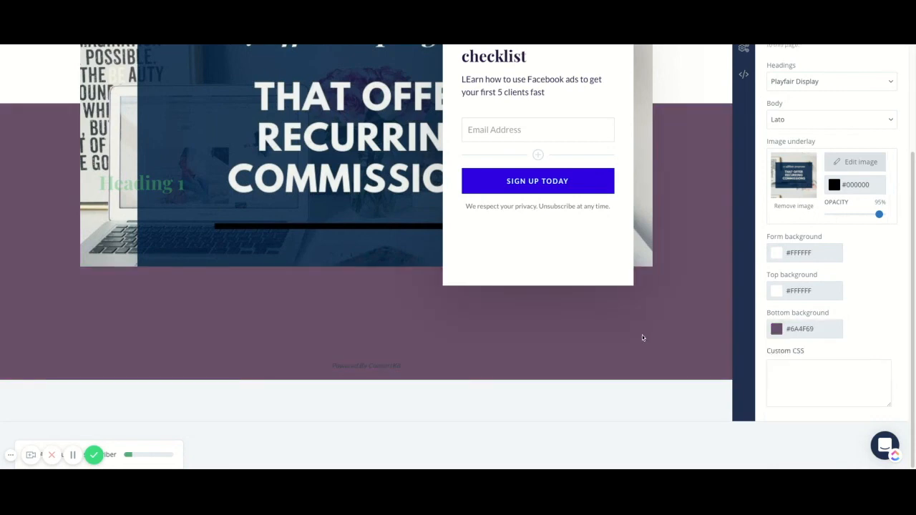
pyautogui.scroll(3, 890, 109)
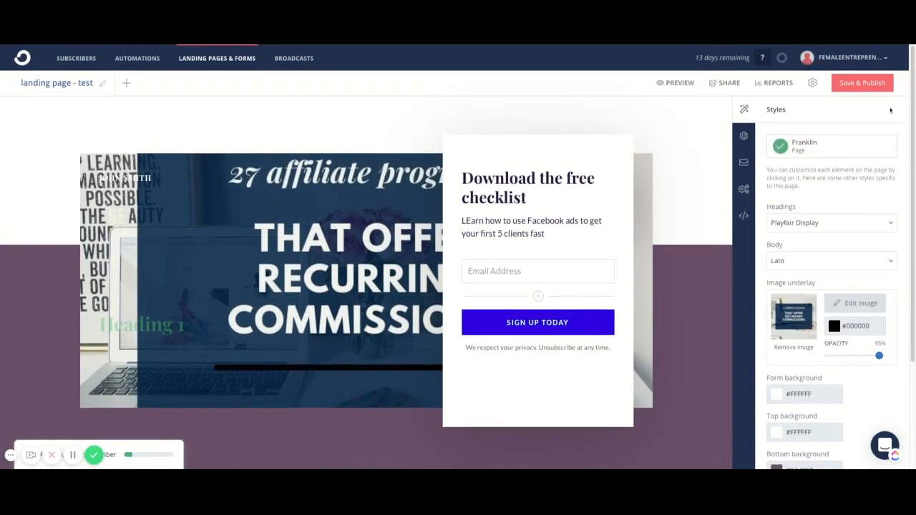
pyautogui.click(862, 83)
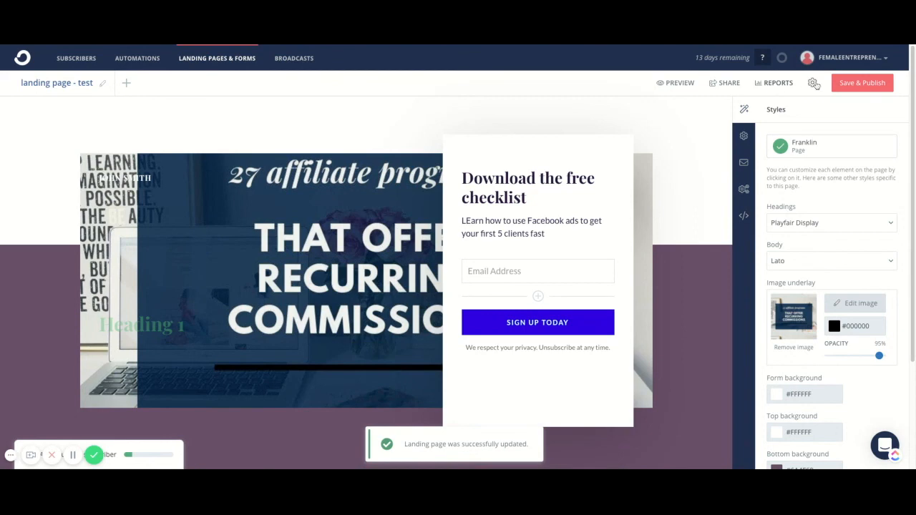
# Copy the live landing page's share URL and close the sharing options.
pyautogui.click(726, 83)
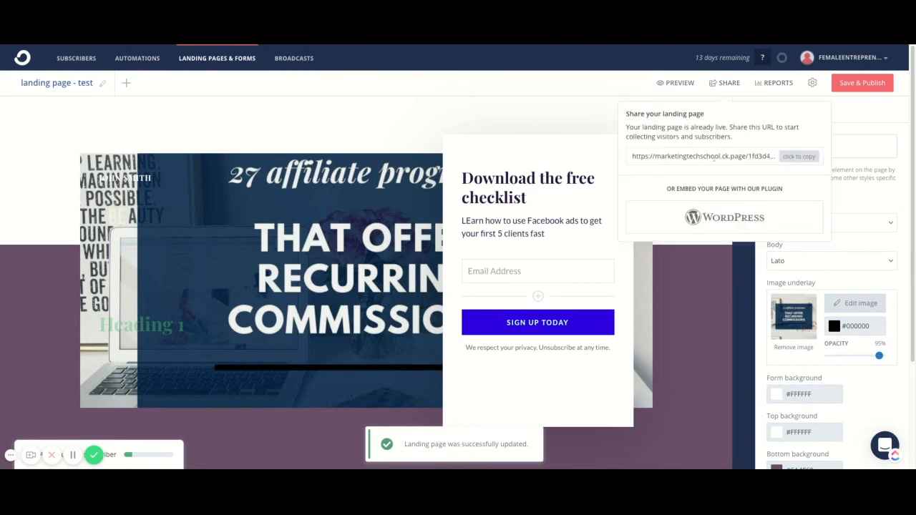
pyautogui.click(795, 157)
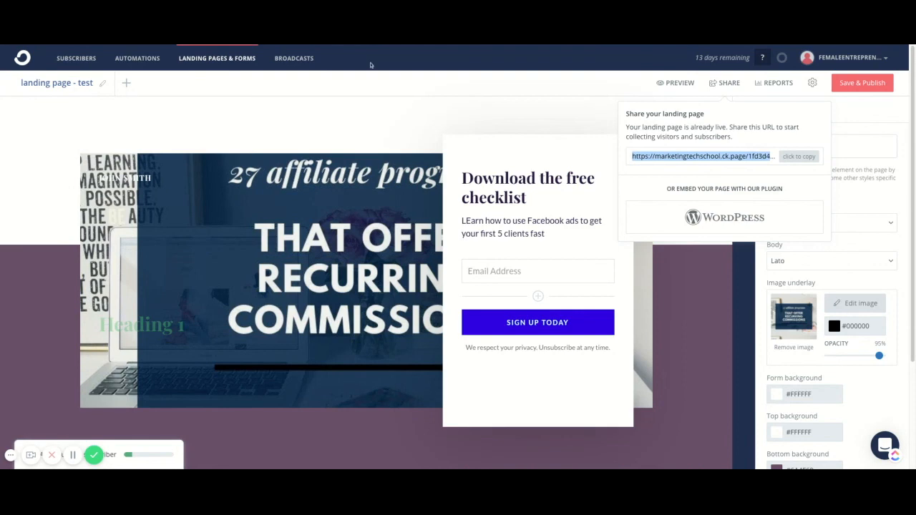
pyautogui.click(852, 123)
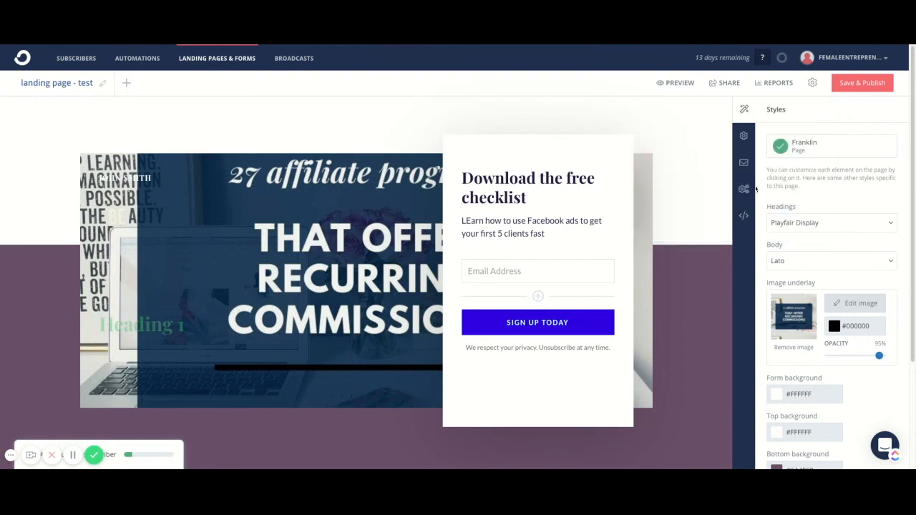
# Review the landing page's SEO title in the SEO and analytics settings without changing it.
pyautogui.click(744, 217)
pyautogui.tripleClick(803, 207)
pyautogui.click(721, 219)
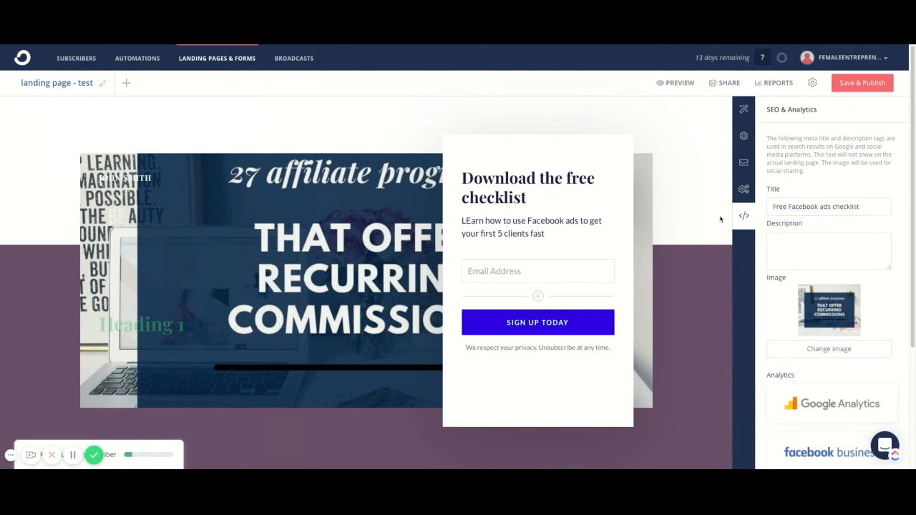